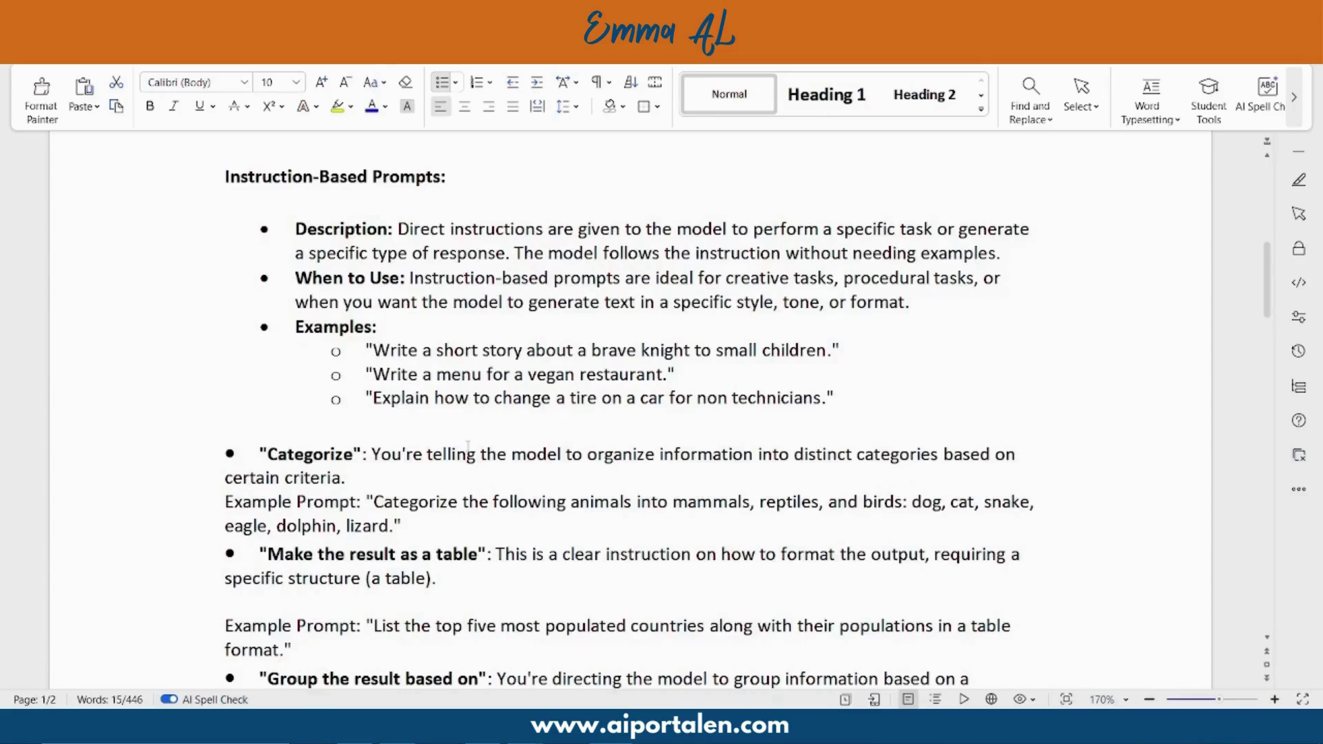
Step: Paste the example prompt 'Write a short story about a brave knight to small children.' into ChatGPT's message box
left_click(455, 229)
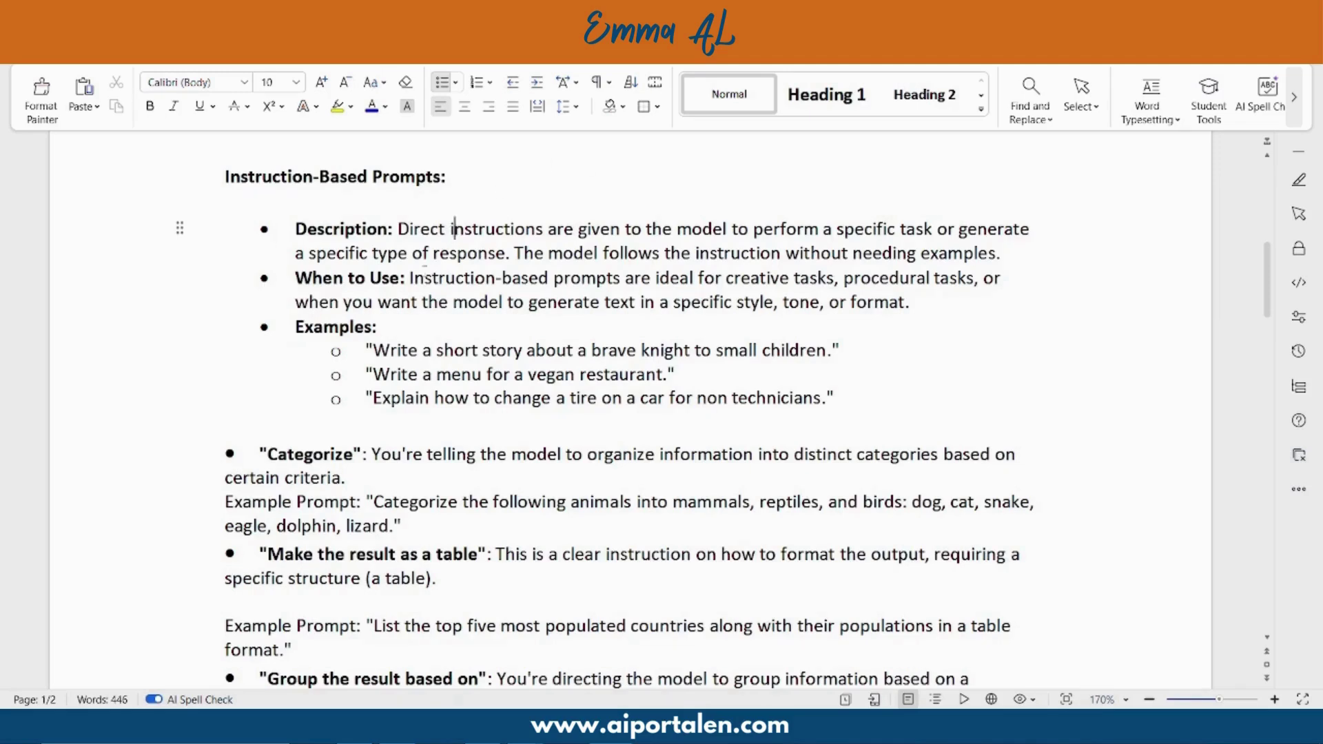
left_click_drag(379, 330, 372, 351)
left_click_drag(834, 321, 832, 351)
key("ctrl+c")
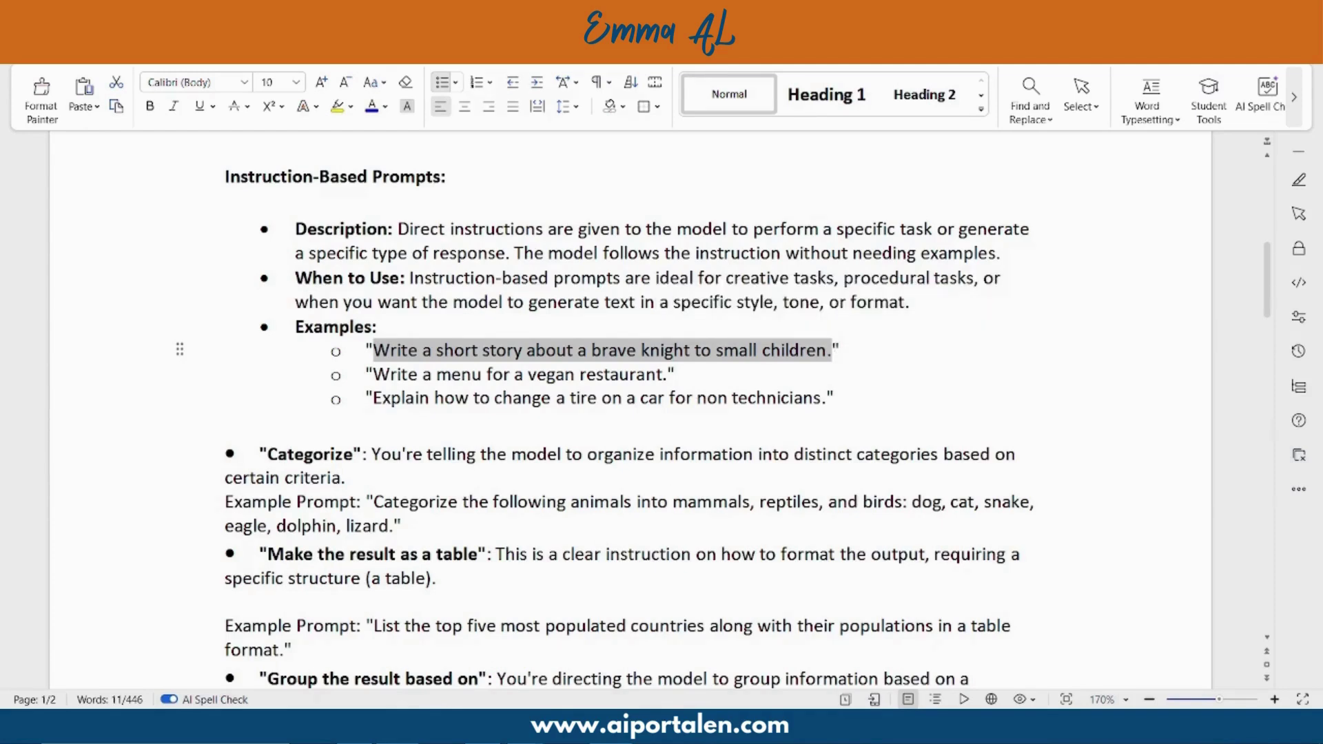
key("alt+Tab")
key("ctrl+v")
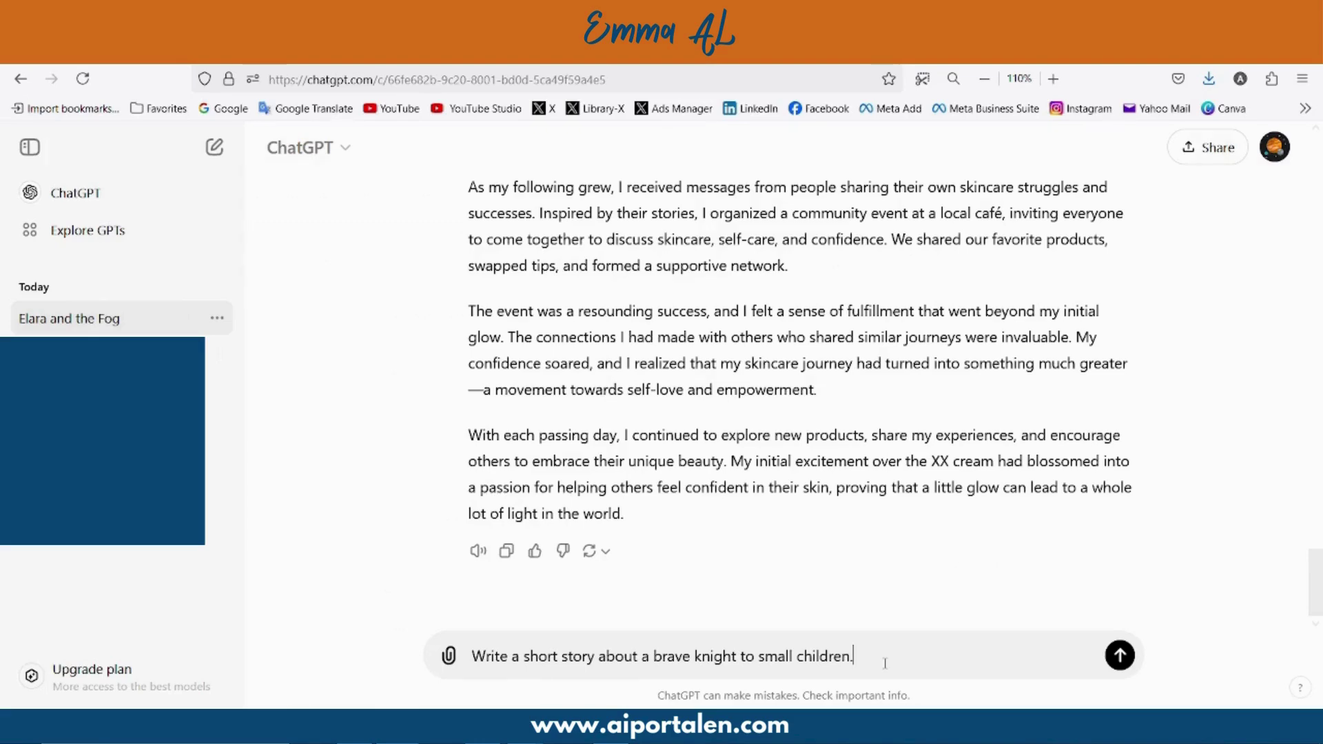
Step: Send the knight prompt, read Sir Cedric's kitten-rescue story, then copy the vegan menu example
key("Return")
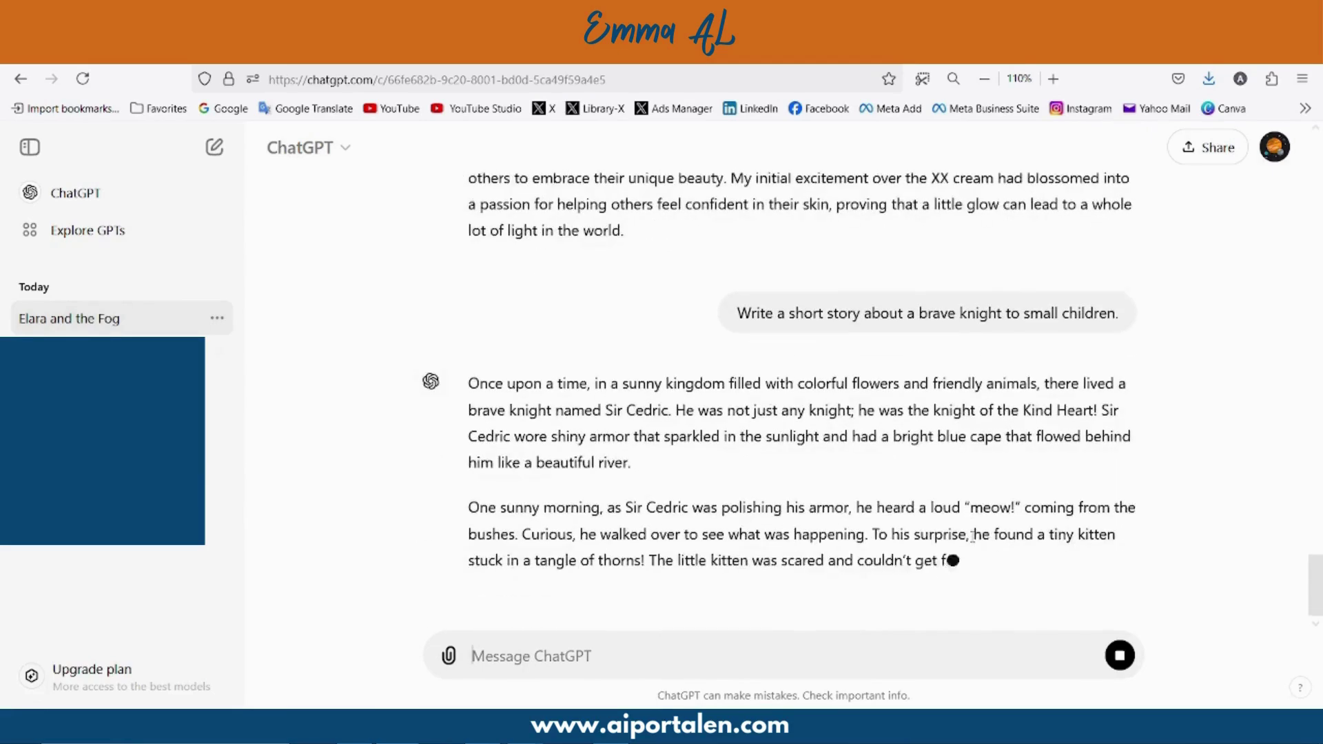
scroll(1193, 394, "up", 2)
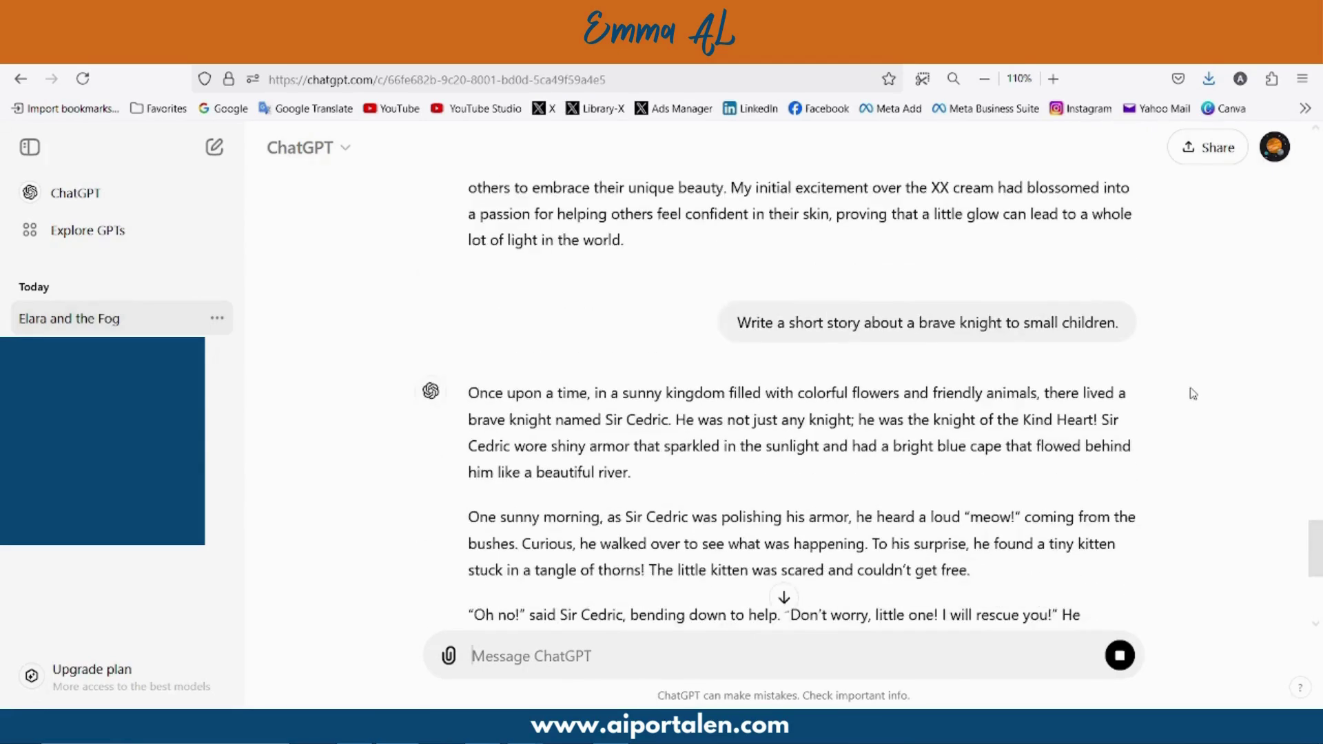
scroll(1193, 394, "down", 3)
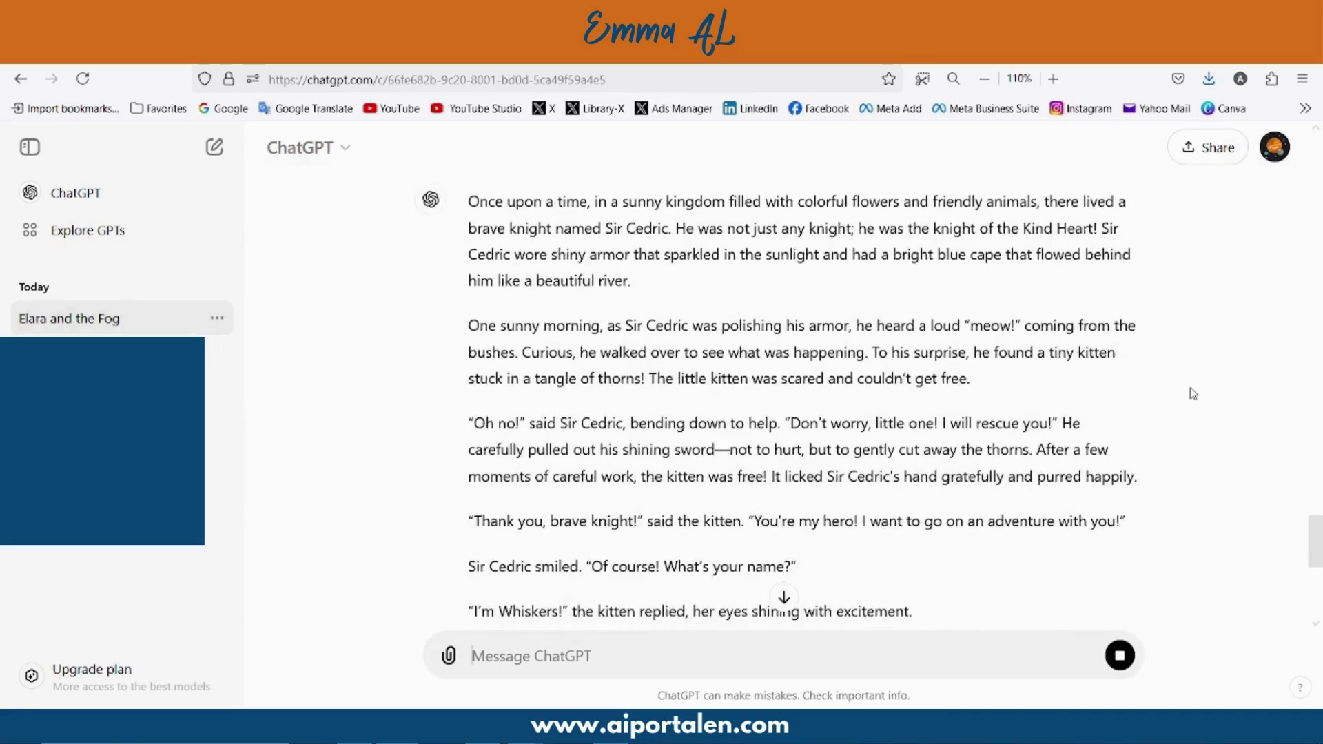
scroll(1193, 393, "down", 3)
scroll(1193, 393, "down", 1)
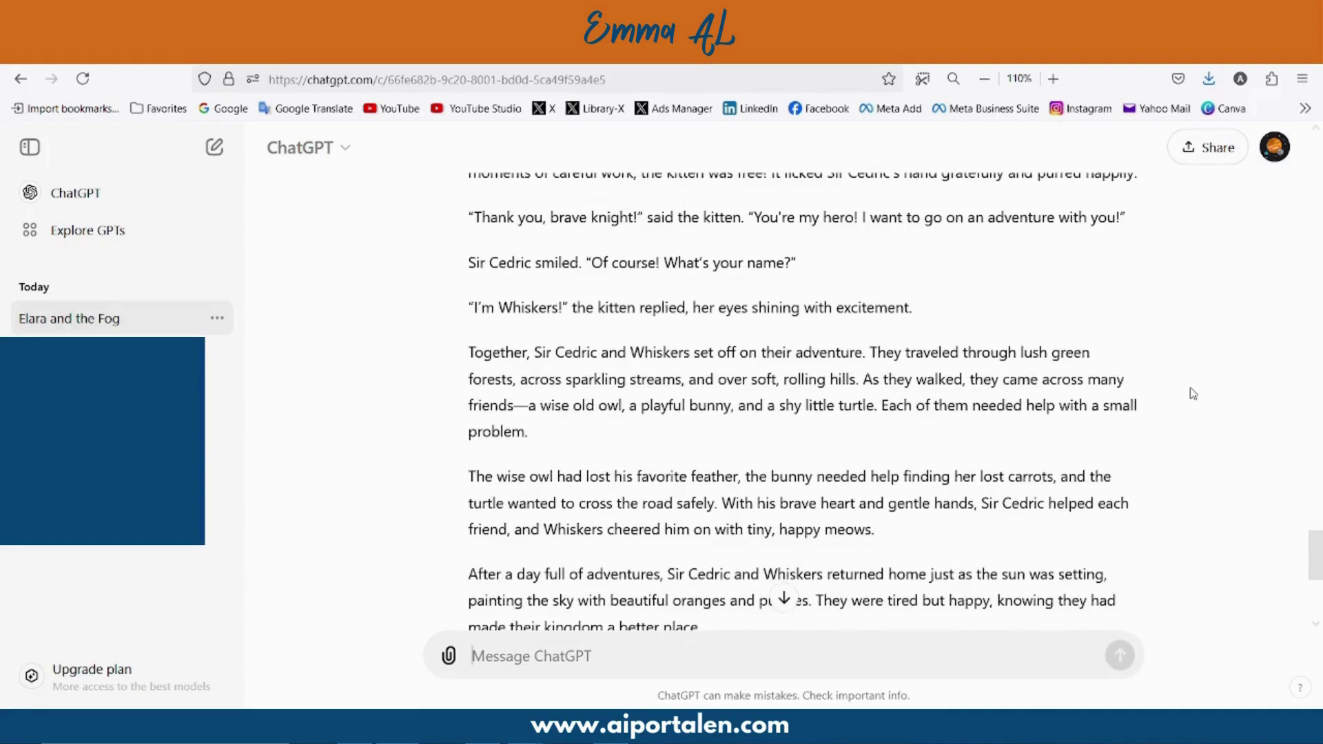
scroll(1193, 393, "down", 4)
scroll(1192, 394, "up", 10)
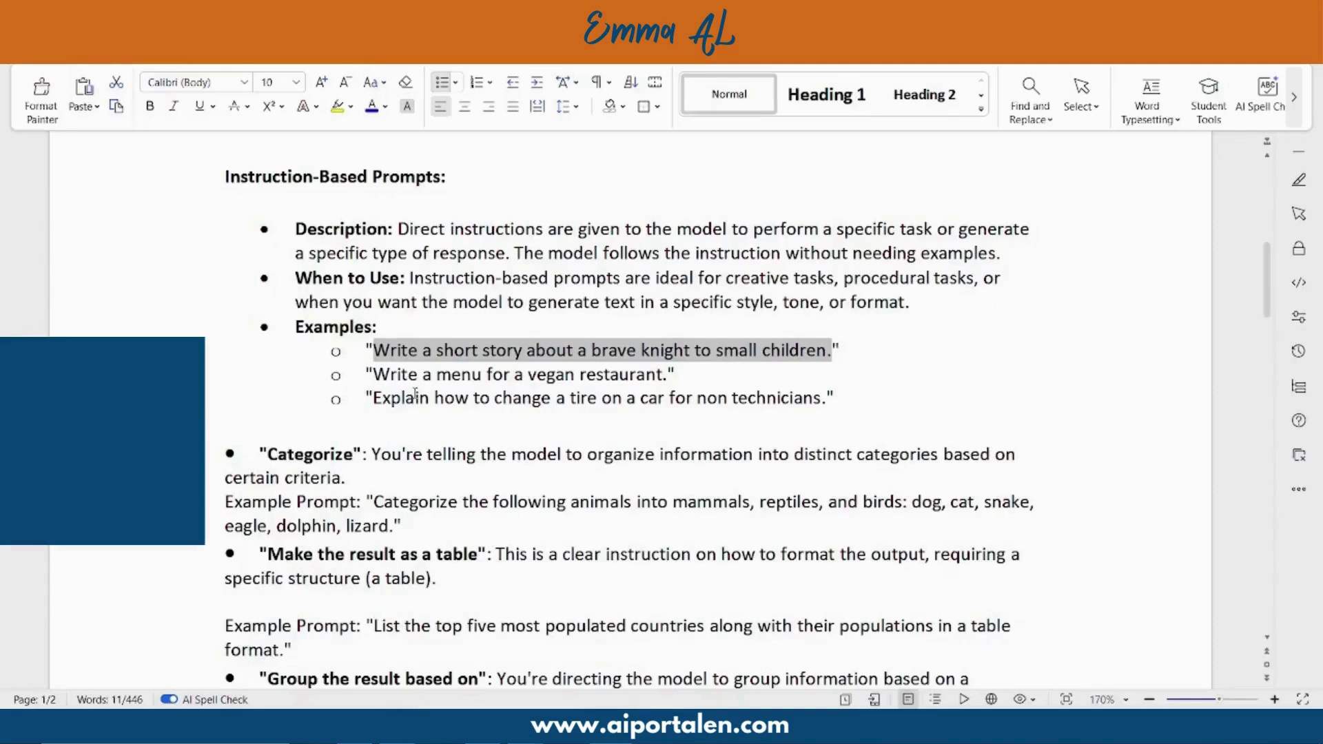
left_click_drag(373, 374, 669, 376)
key("ctrl+c")
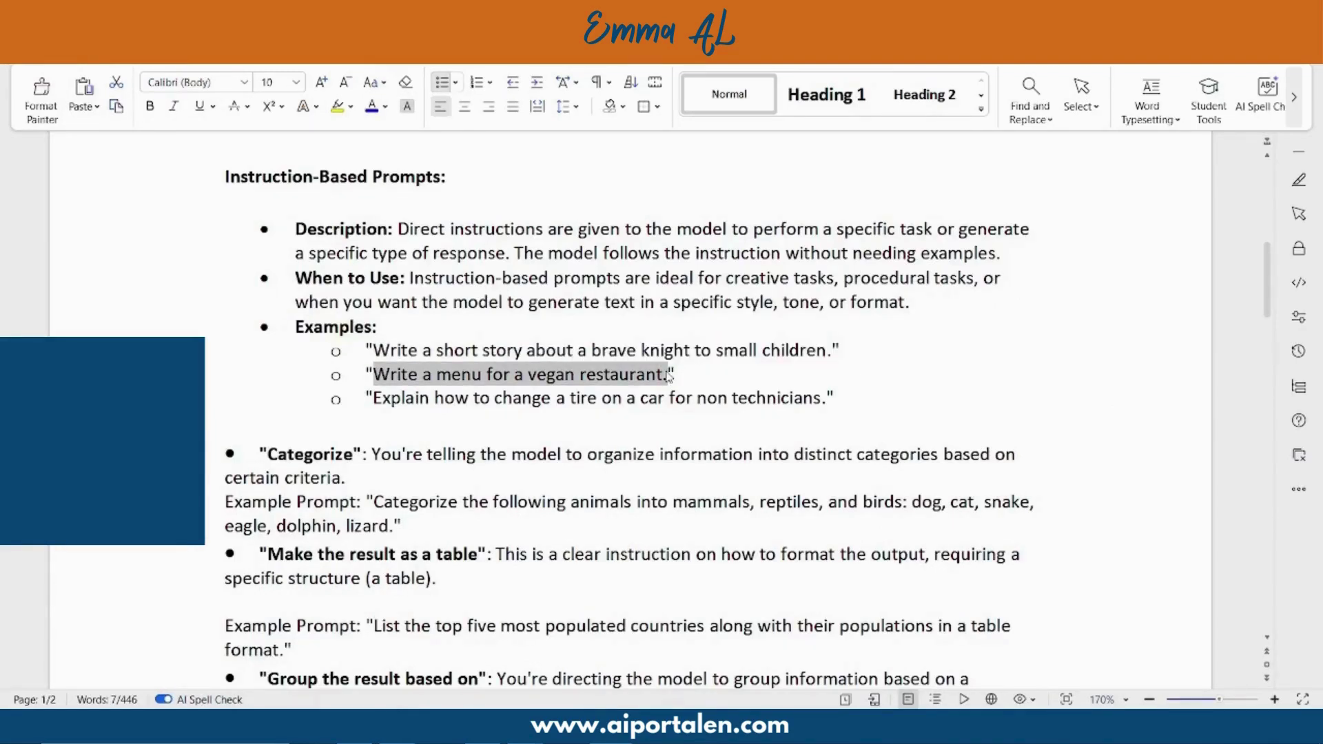
key("alt+Tab")
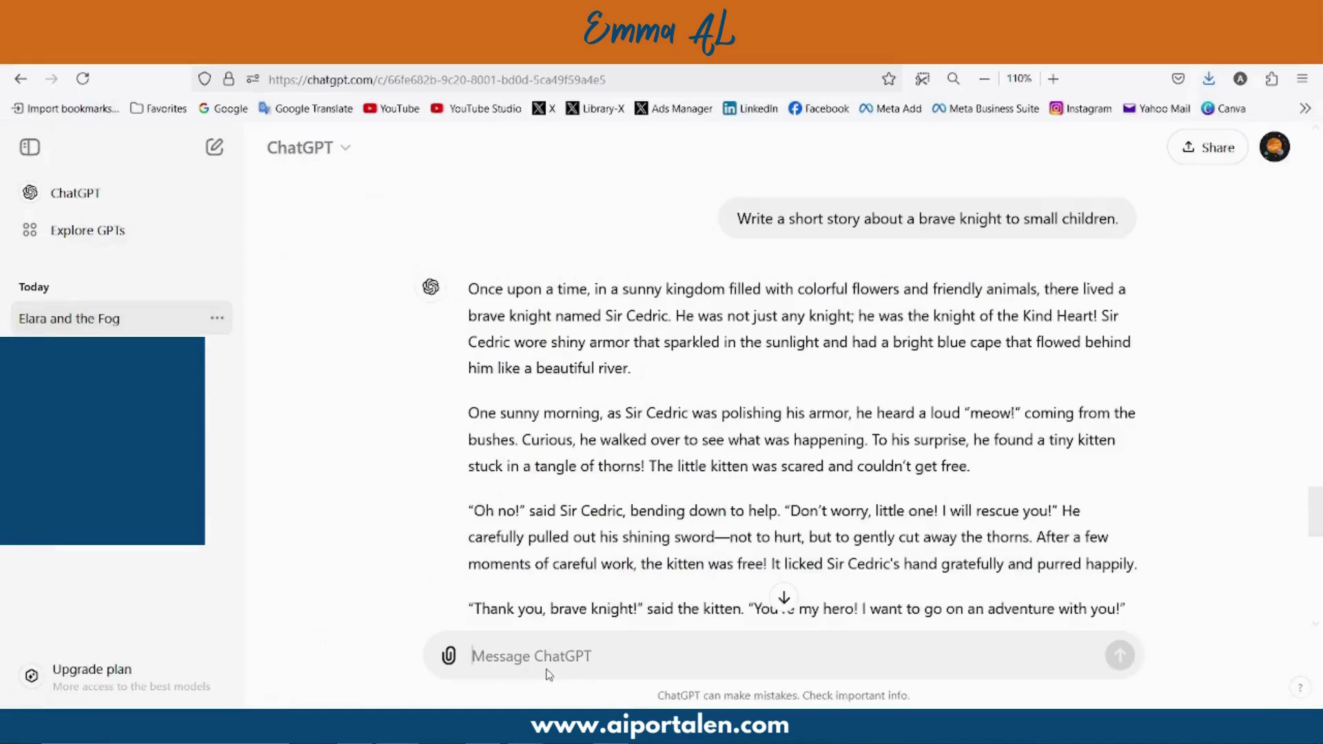
Step: Send the vegan menu prompt, review the generated menu, then copy the tire-changing example
key("ctrl+v")
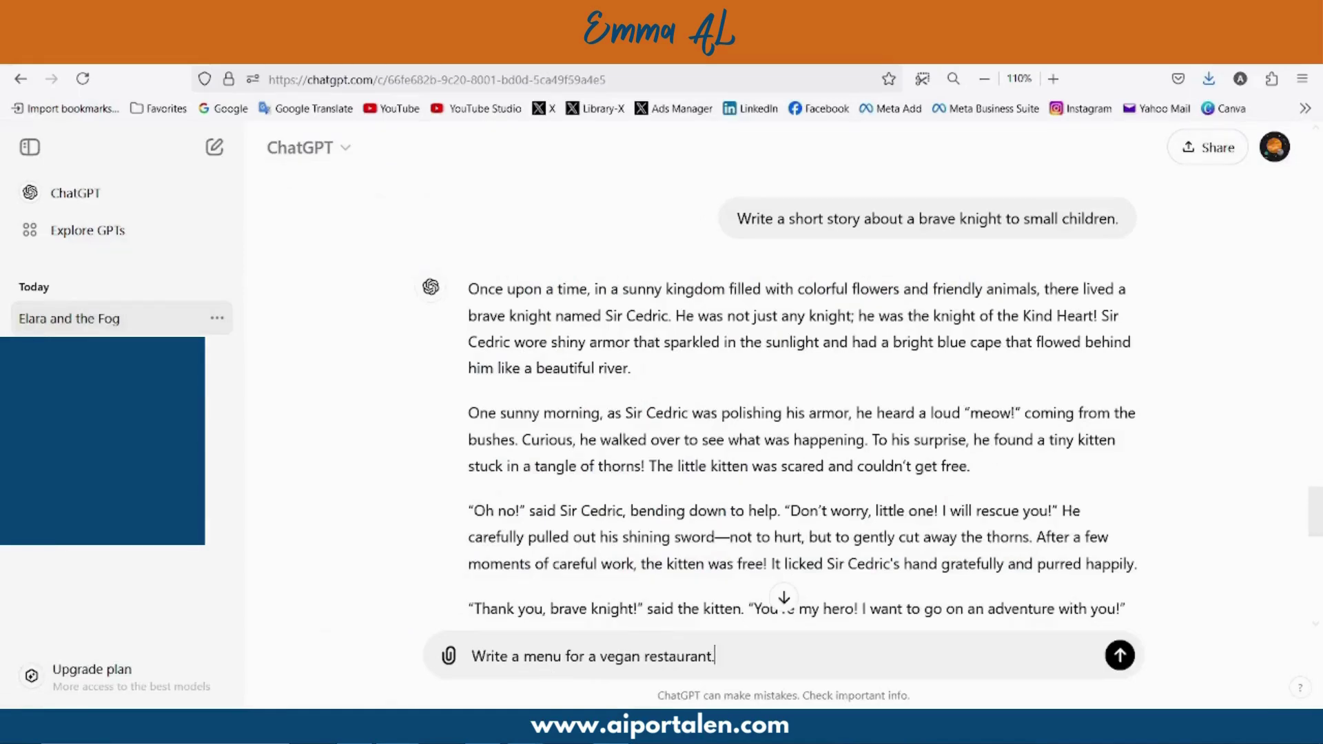
key("Return")
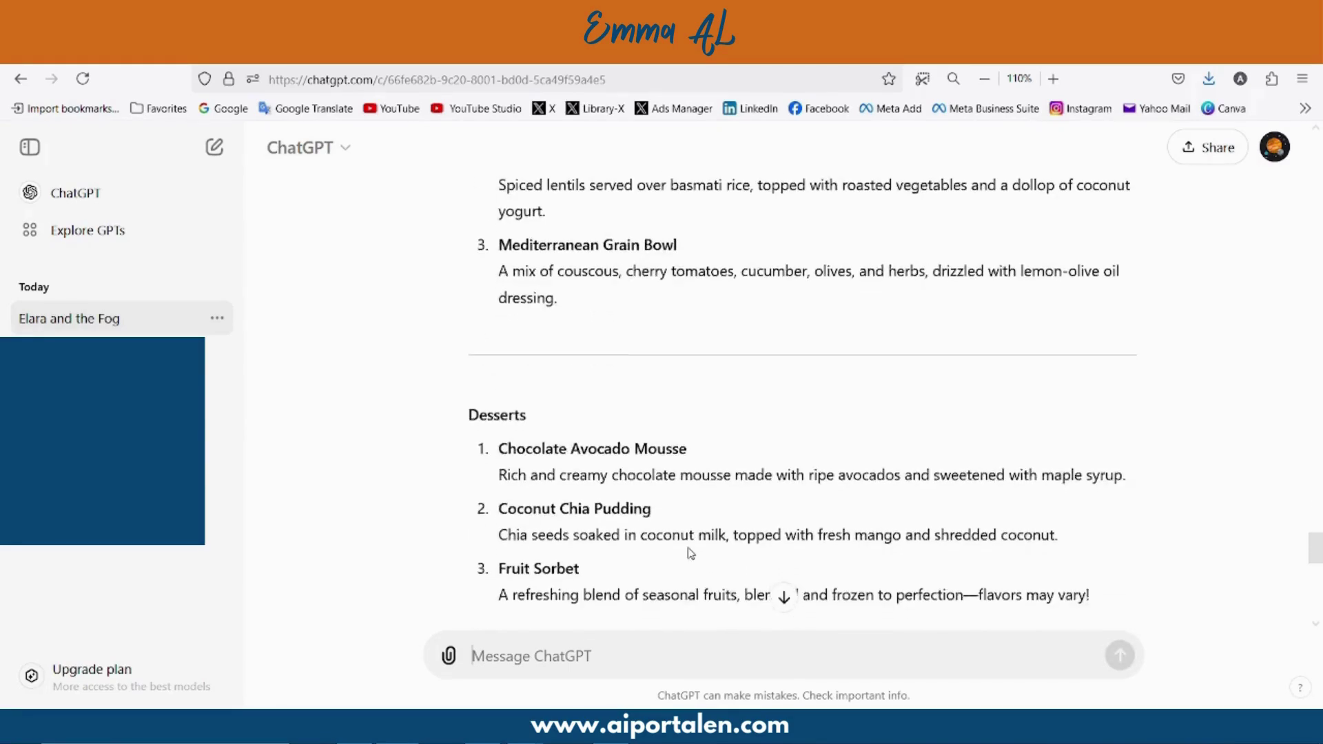
scroll(690, 554, "down", 6)
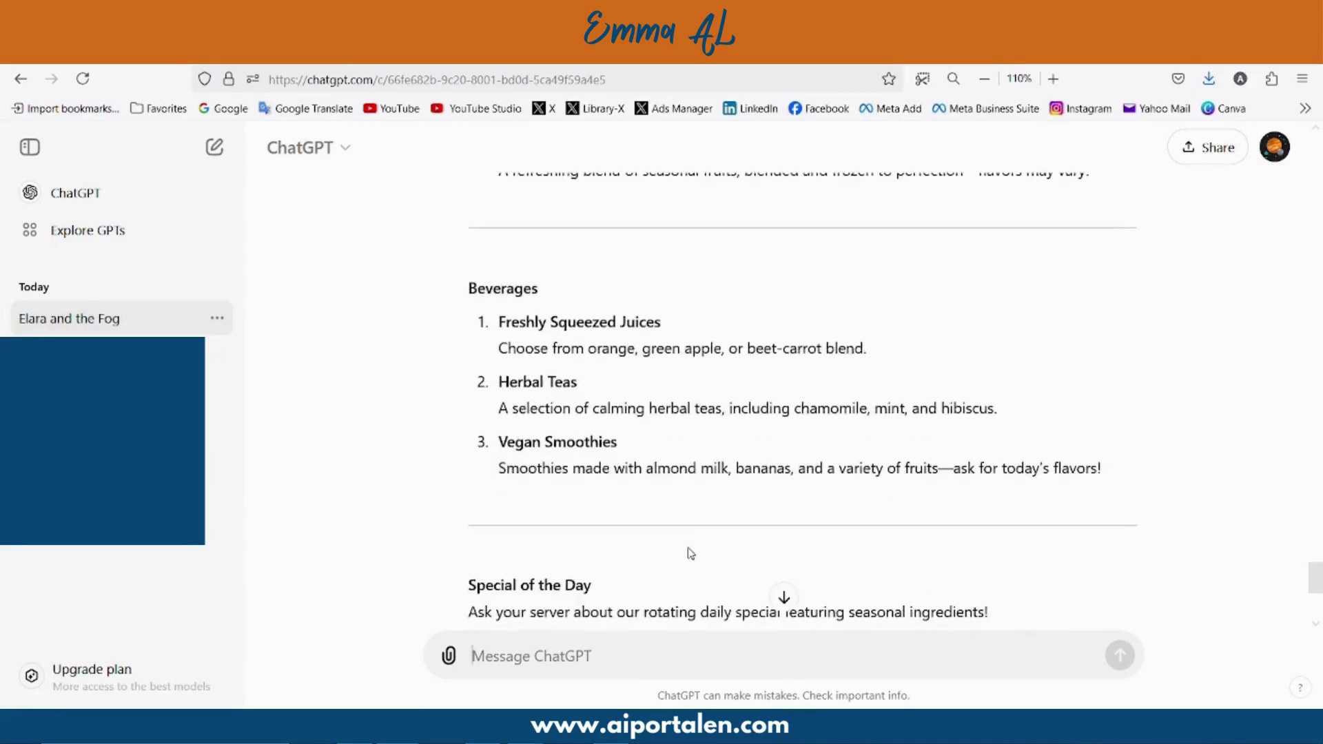
scroll(690, 553, "down", 5)
scroll(690, 553, "up", 15)
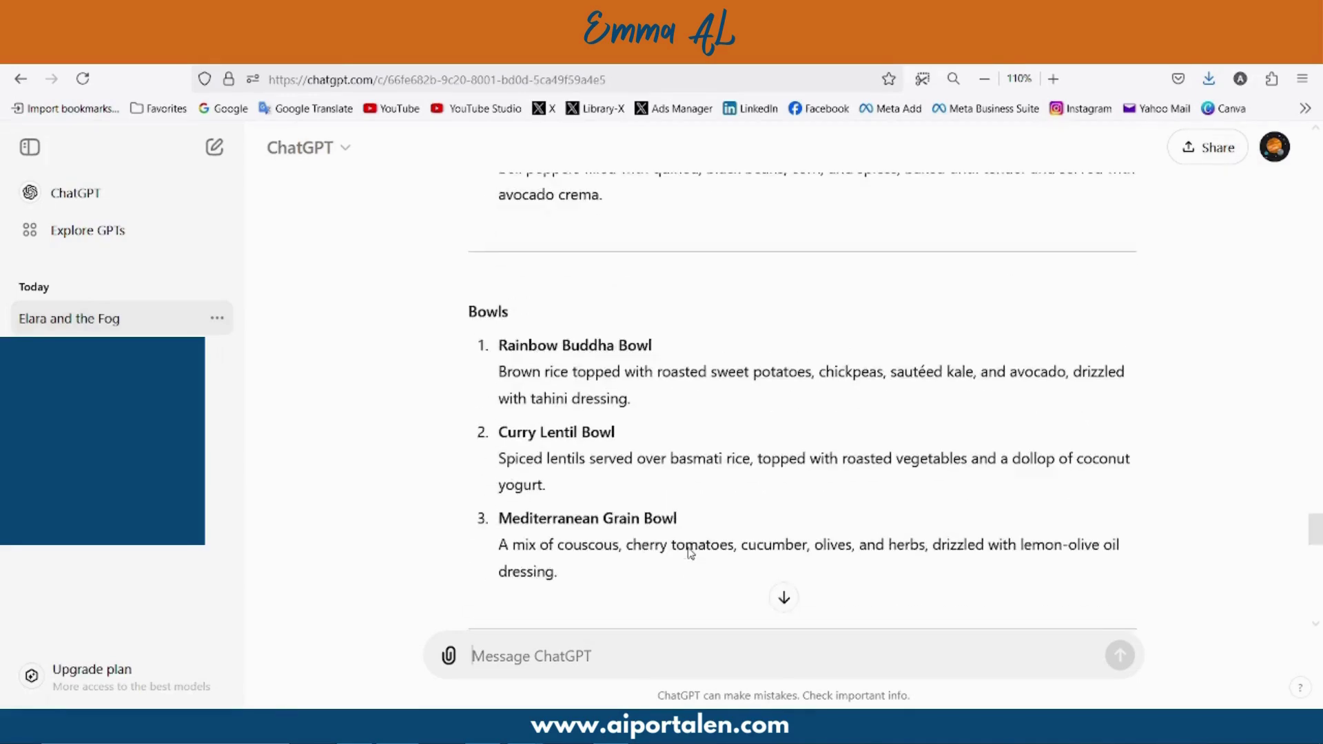
scroll(691, 554, "up", 8)
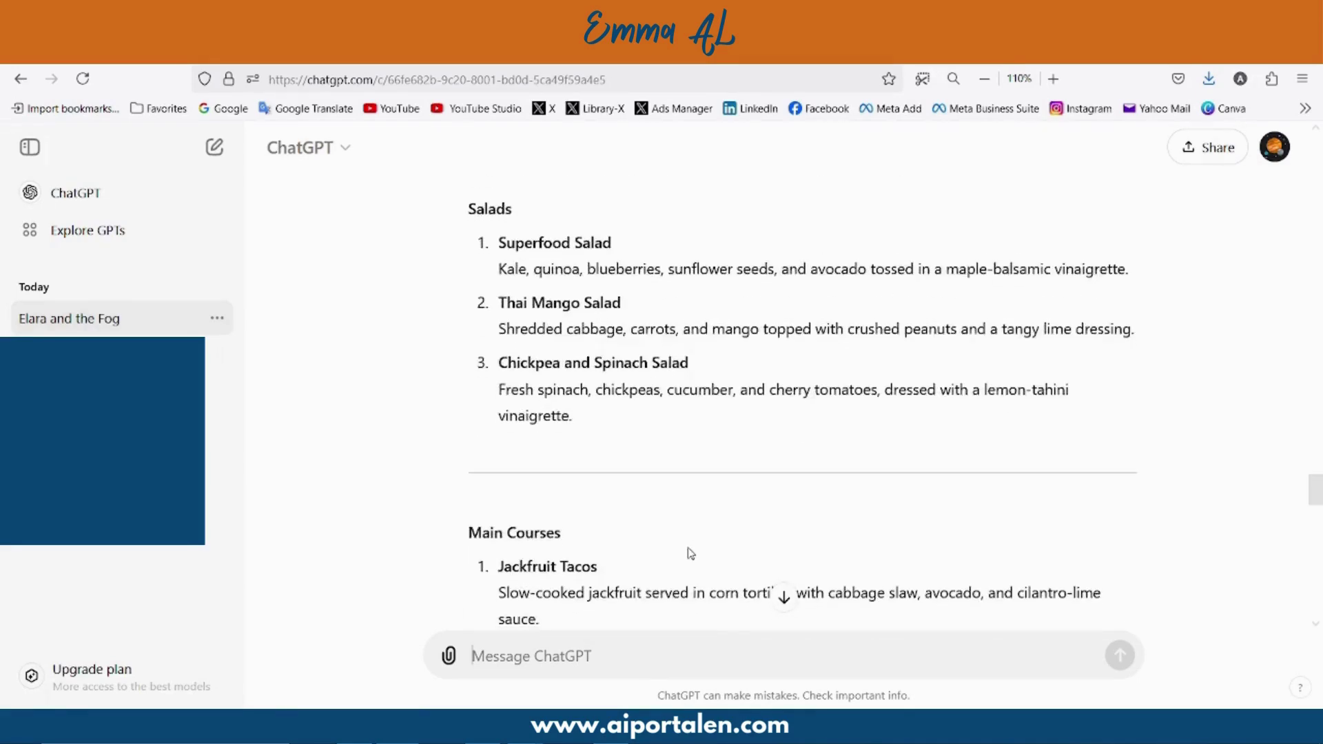
scroll(691, 554, "down", 5)
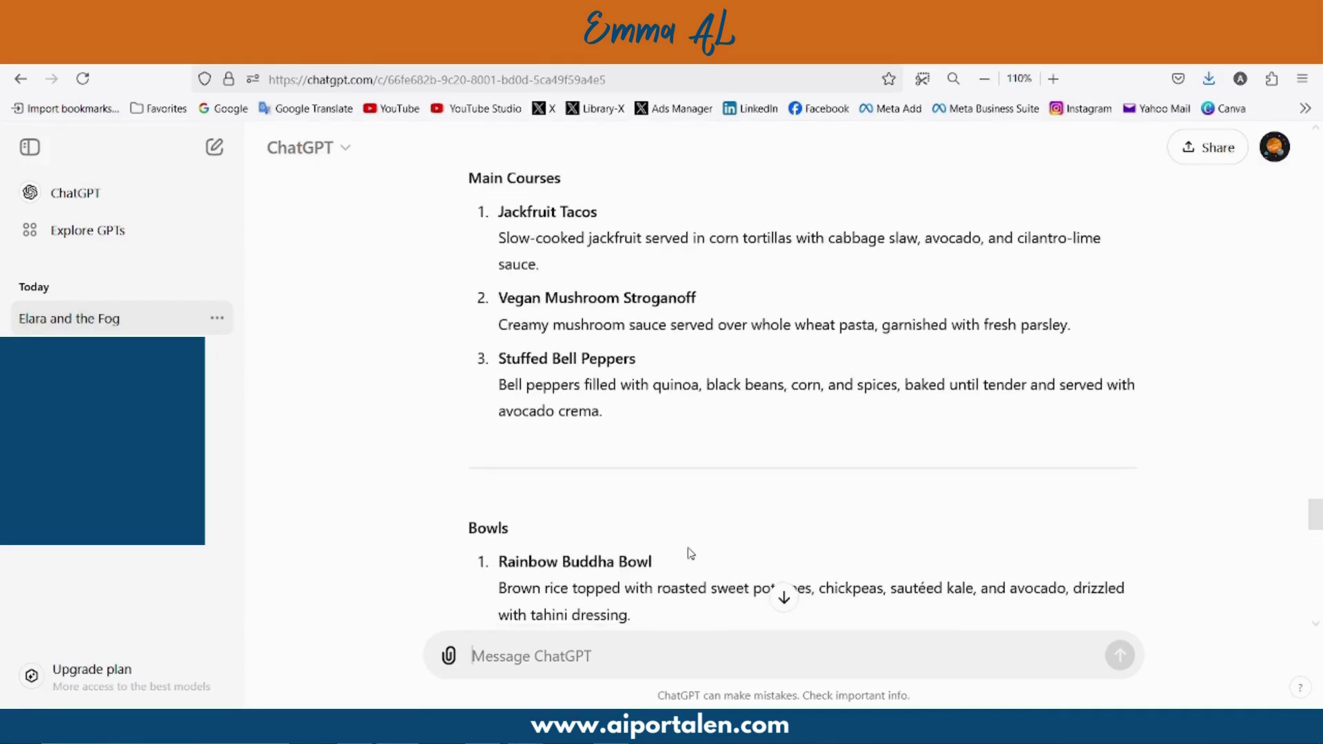
scroll(691, 553, "down", 5)
scroll(691, 553, "down", 5)
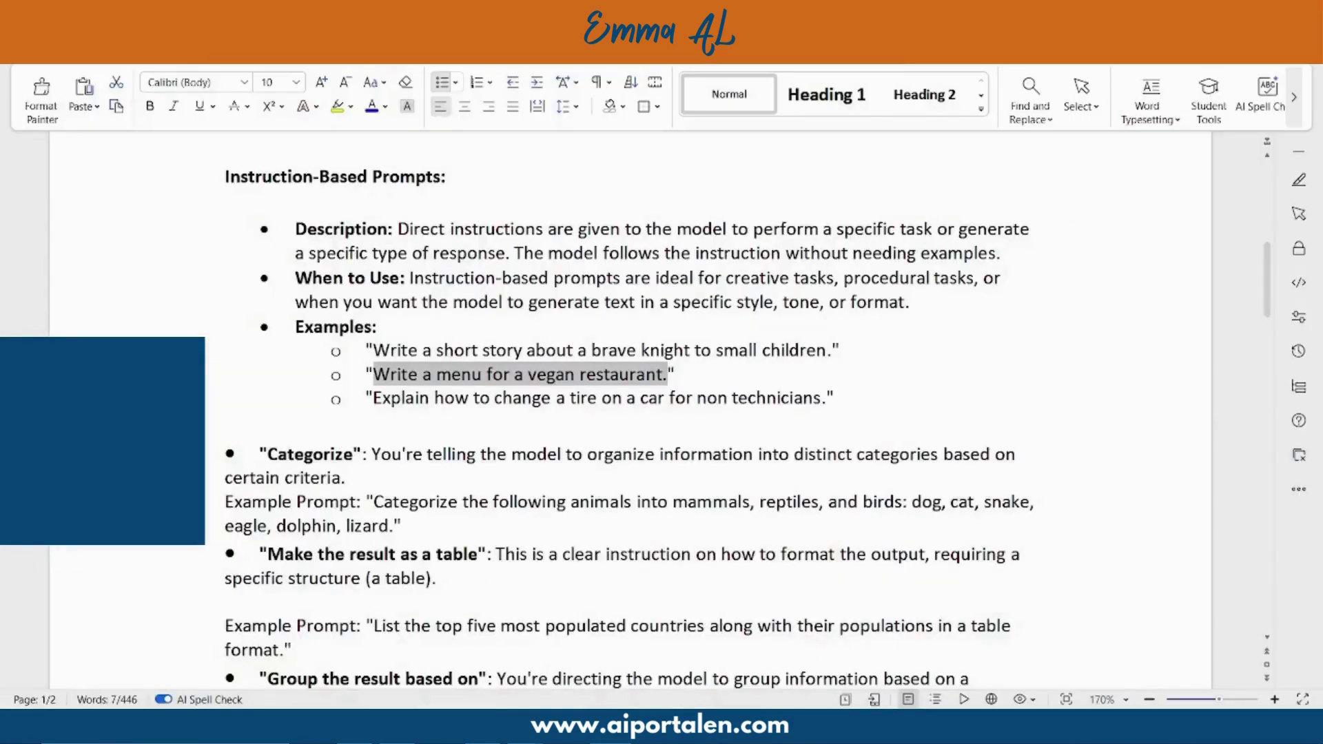
left_click_drag(374, 401, 829, 399)
key("ctrl+c")
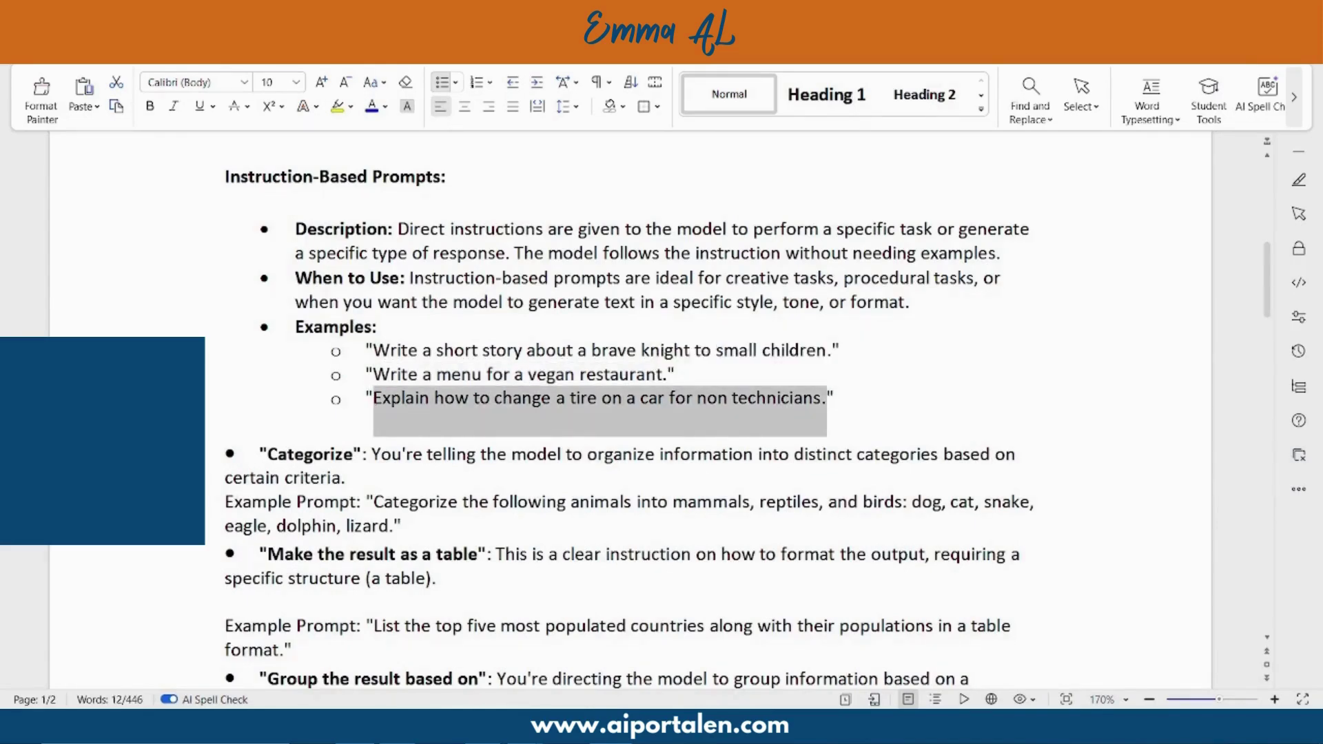
key("alt+Tab")
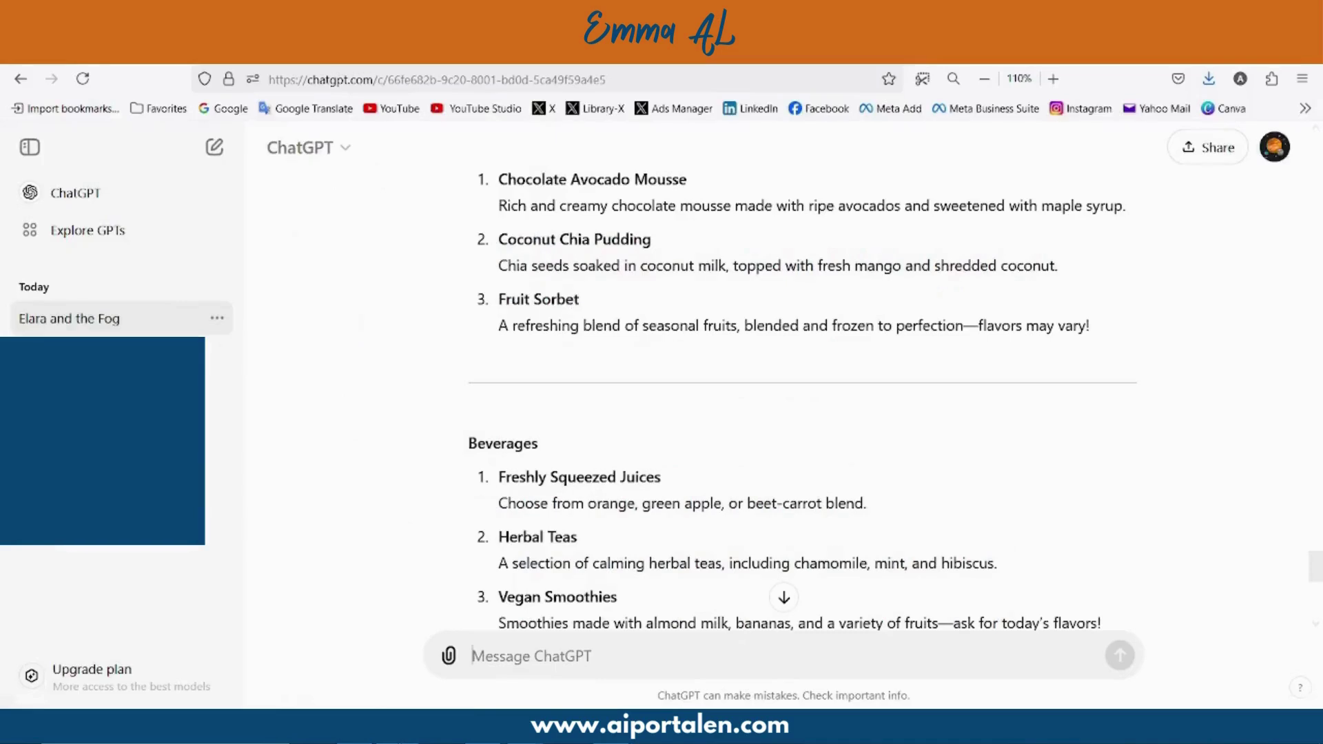
Step: Send the tire-changing prompt and review the 11-step guide with safety tips
left_click(552, 661)
key("ctrl+v")
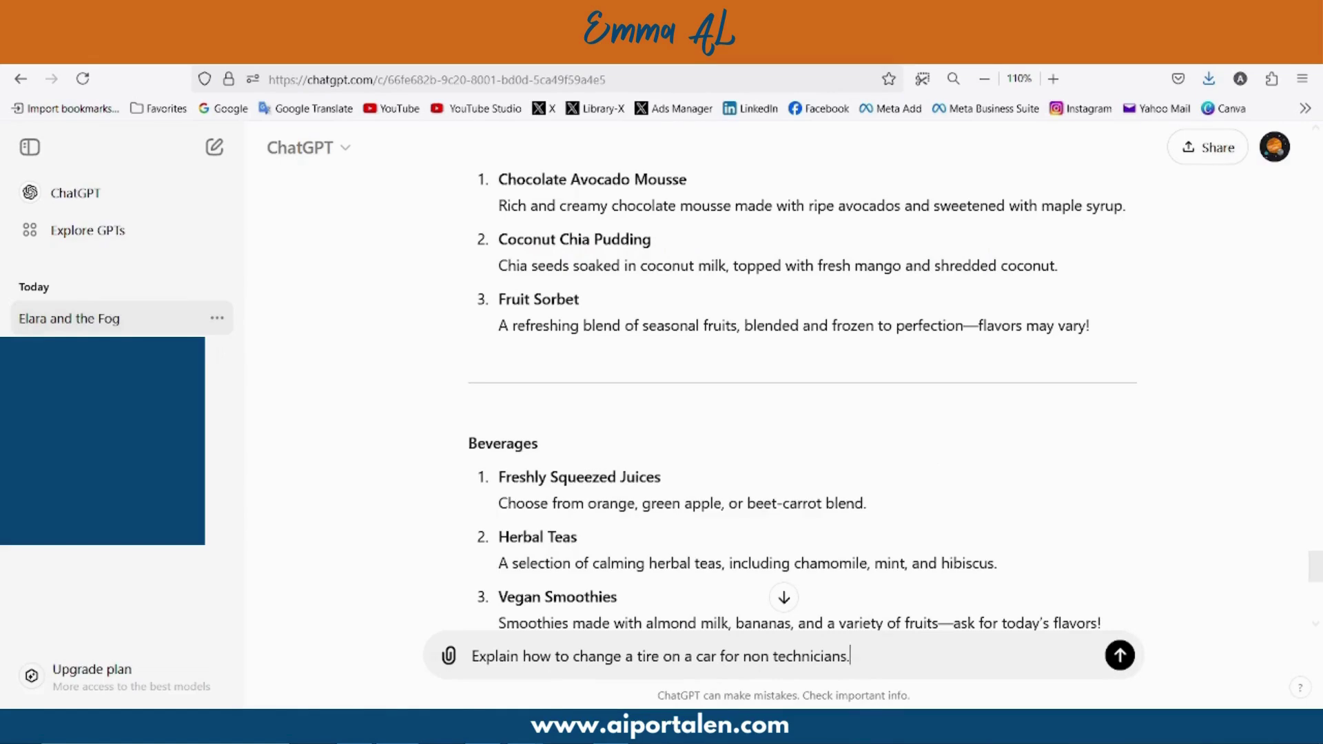
key("Return")
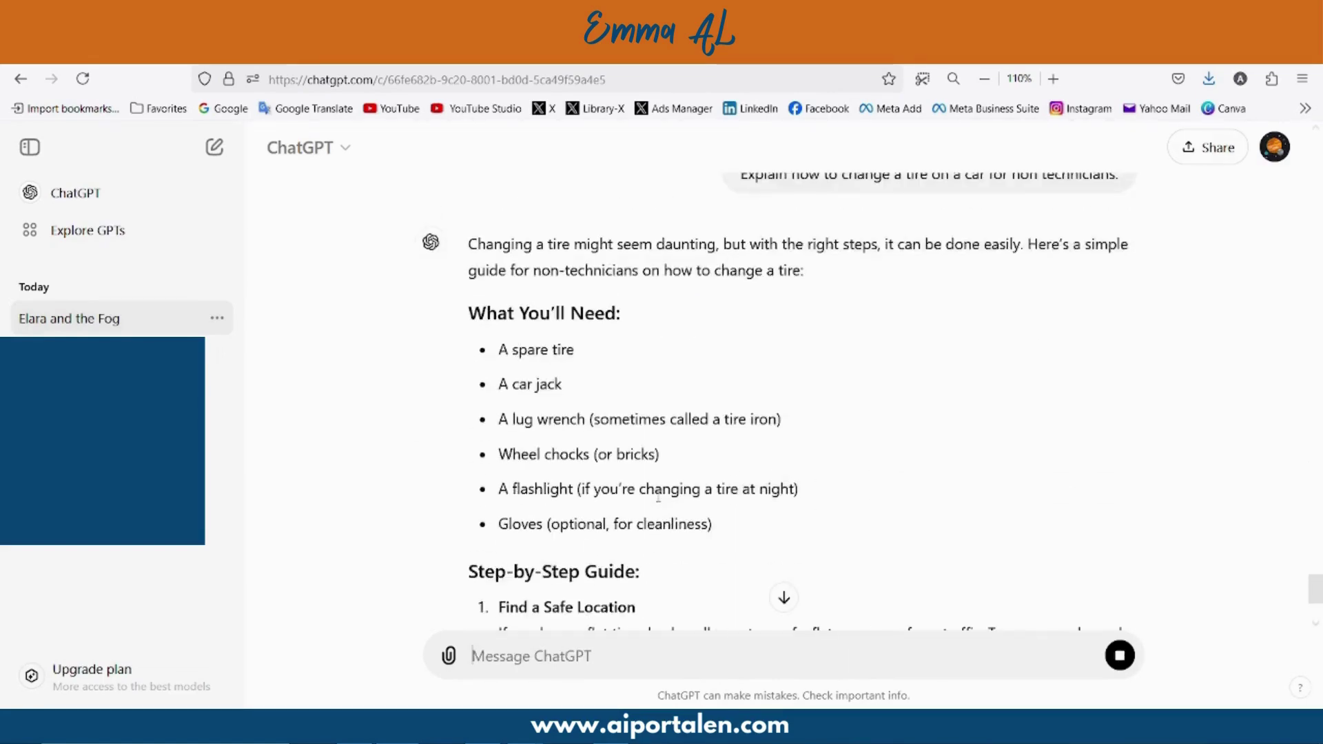
scroll(529, 481, "down", 2)
scroll(529, 480, "down", 4)
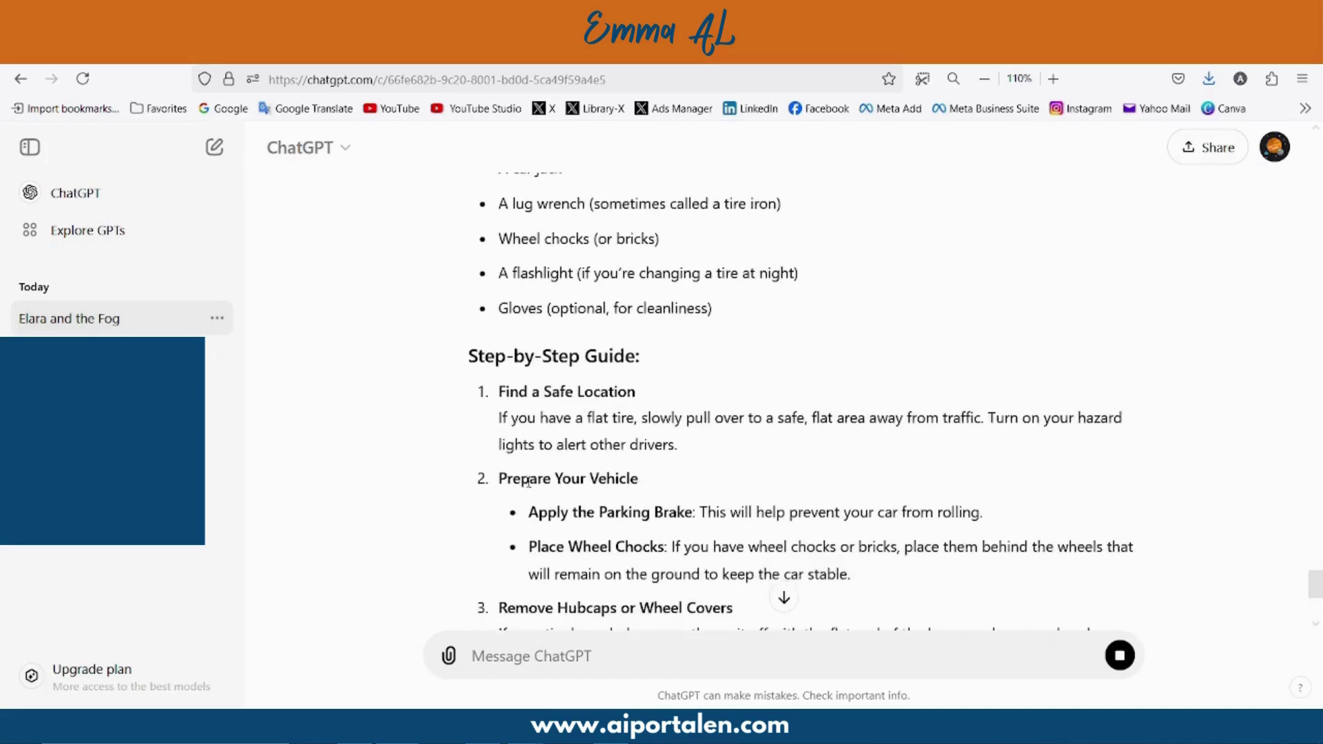
scroll(529, 486, "down", 5)
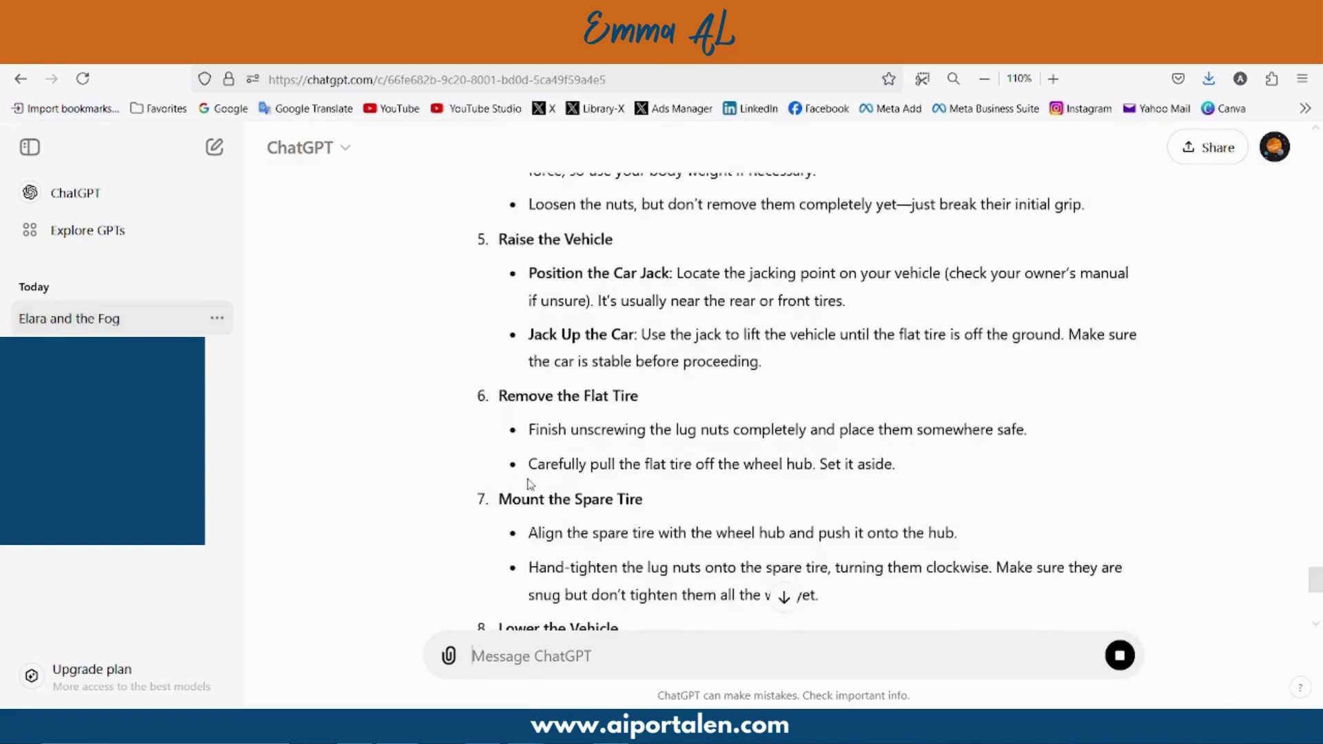
scroll(529, 485, "down", 3)
scroll(528, 484, "down", 6)
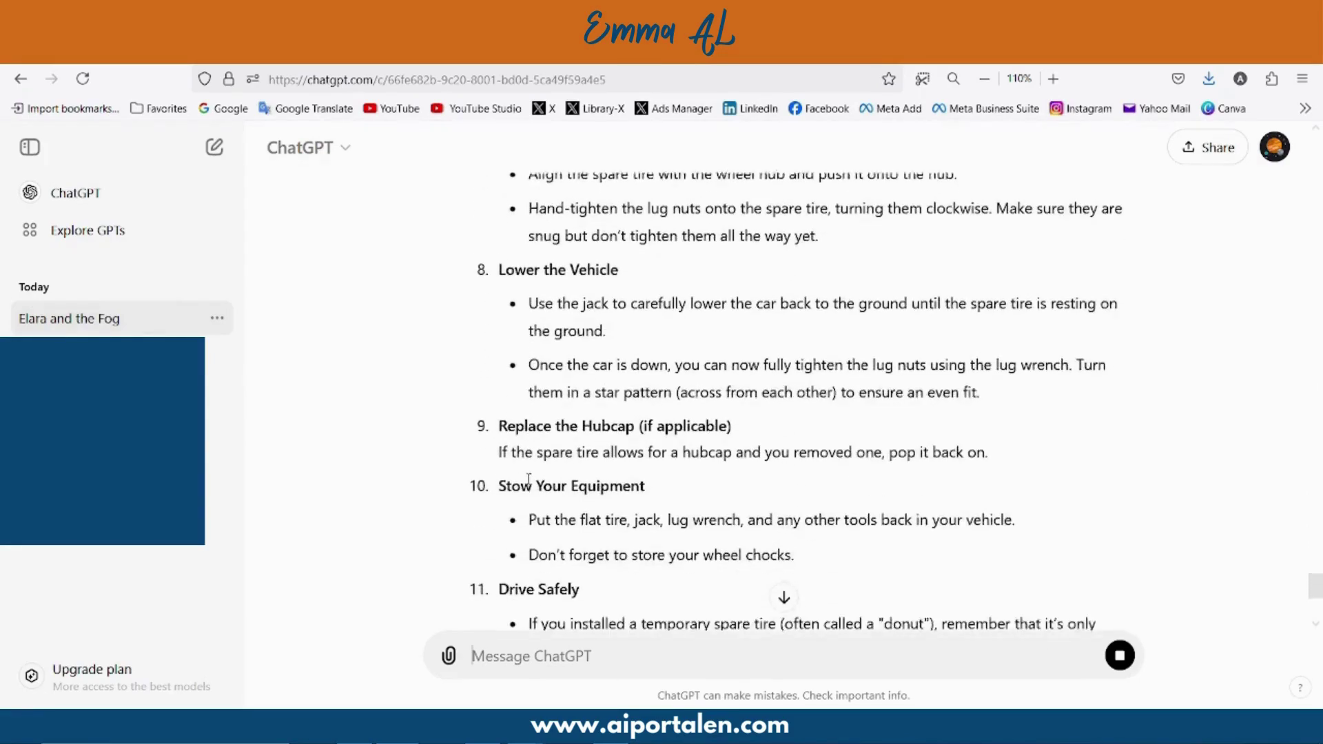
scroll(528, 485, "down", 2)
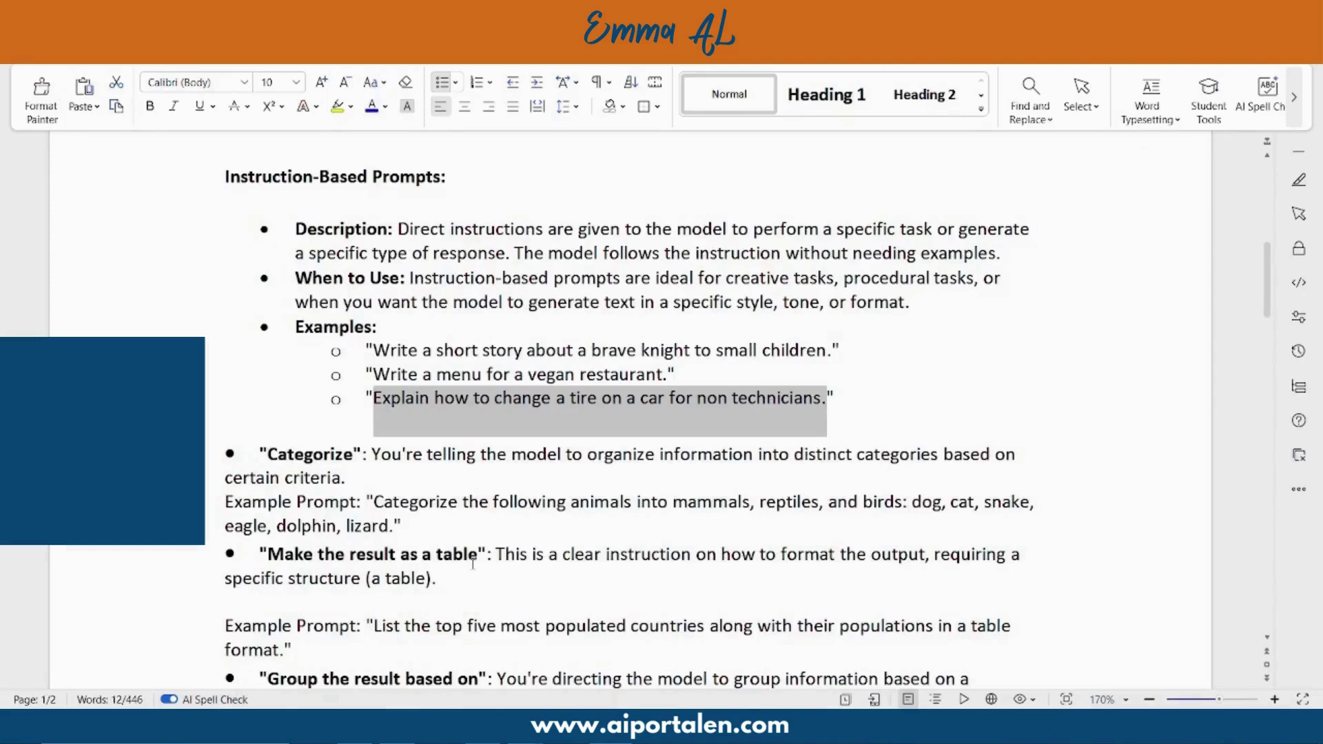
Step: Copy the Categorize example prompt from the WPS Writer guide
left_click_drag(374, 502, 395, 526)
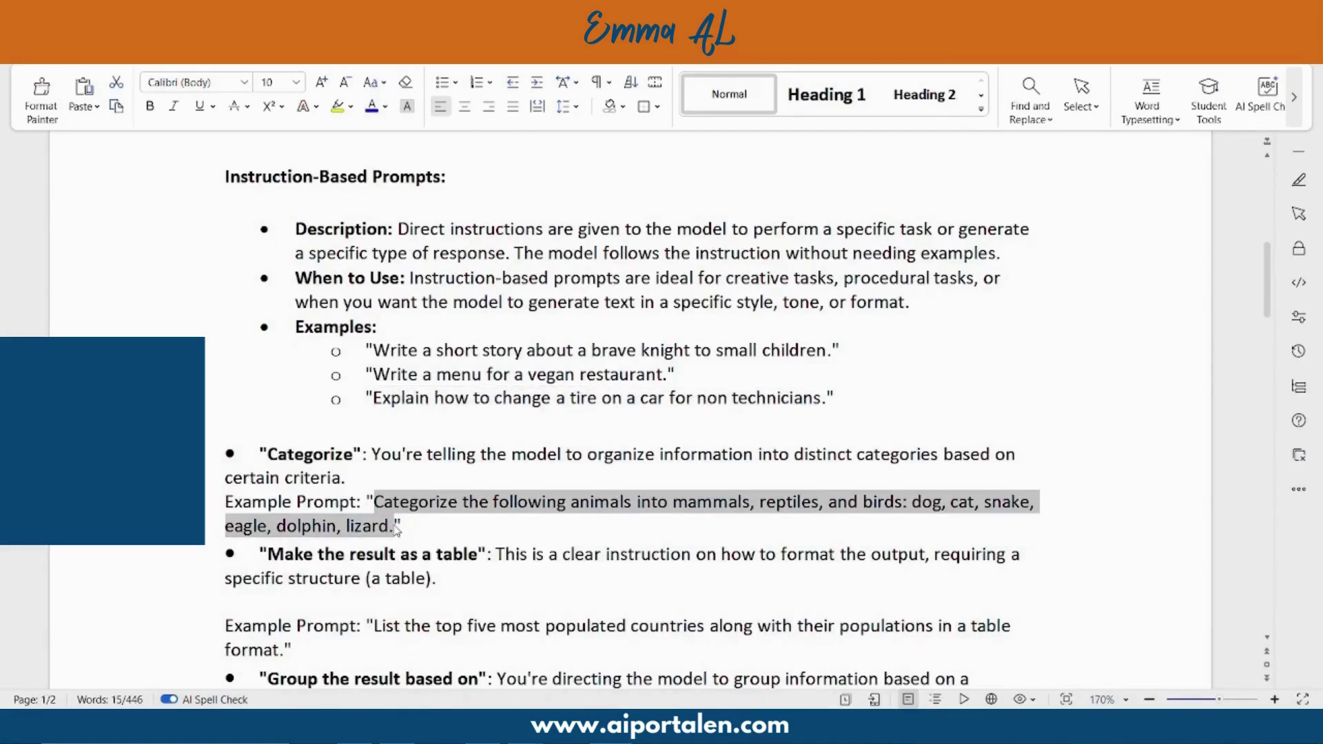
key("ctrl+c")
key("alt+Tab")
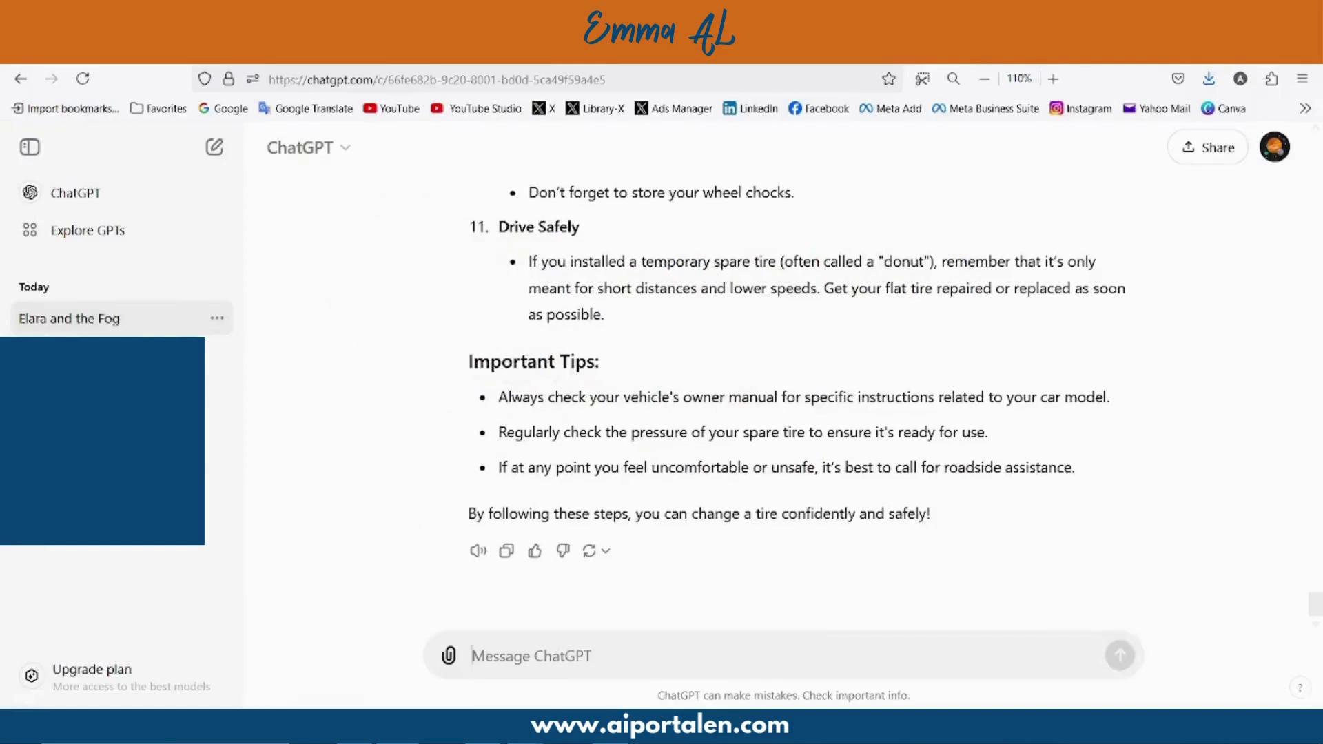
Step: Send the animal prompt and get the six animals grouped as mammals, reptiles and birds
key("ctrl+v")
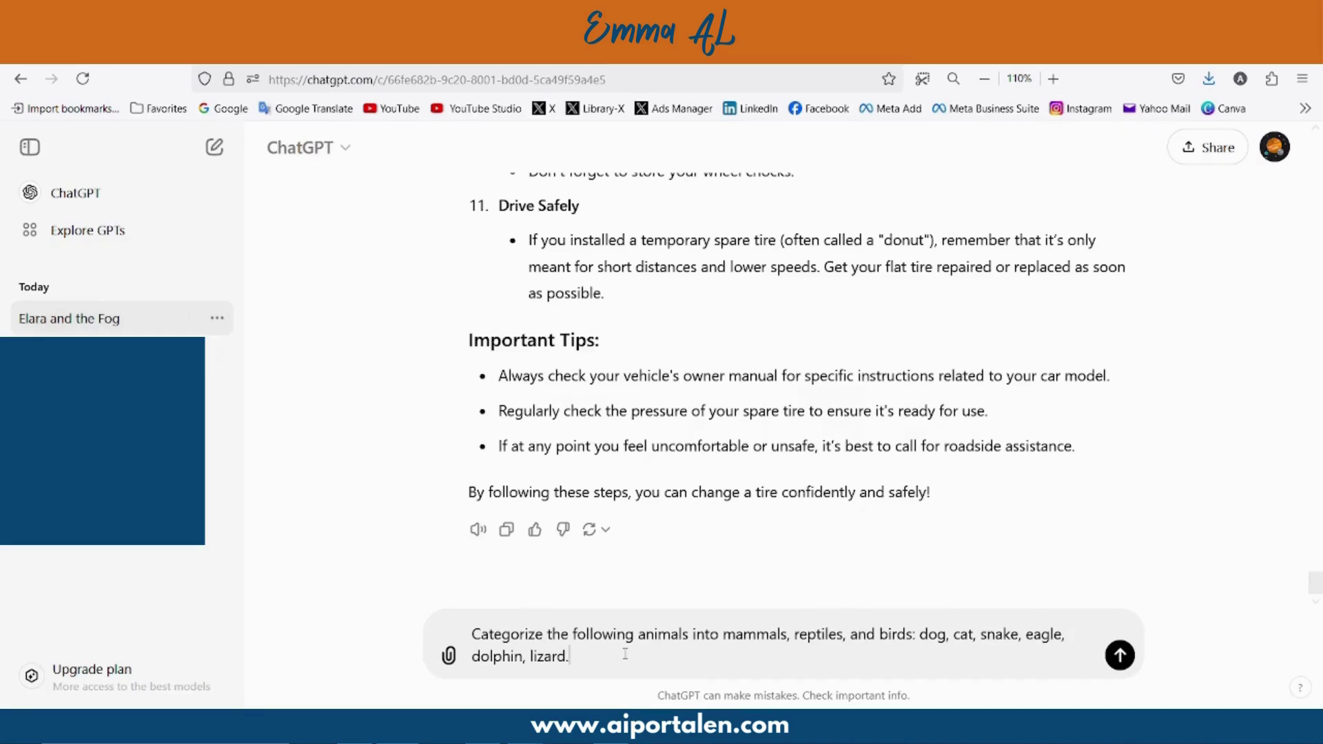
left_click(1120, 655)
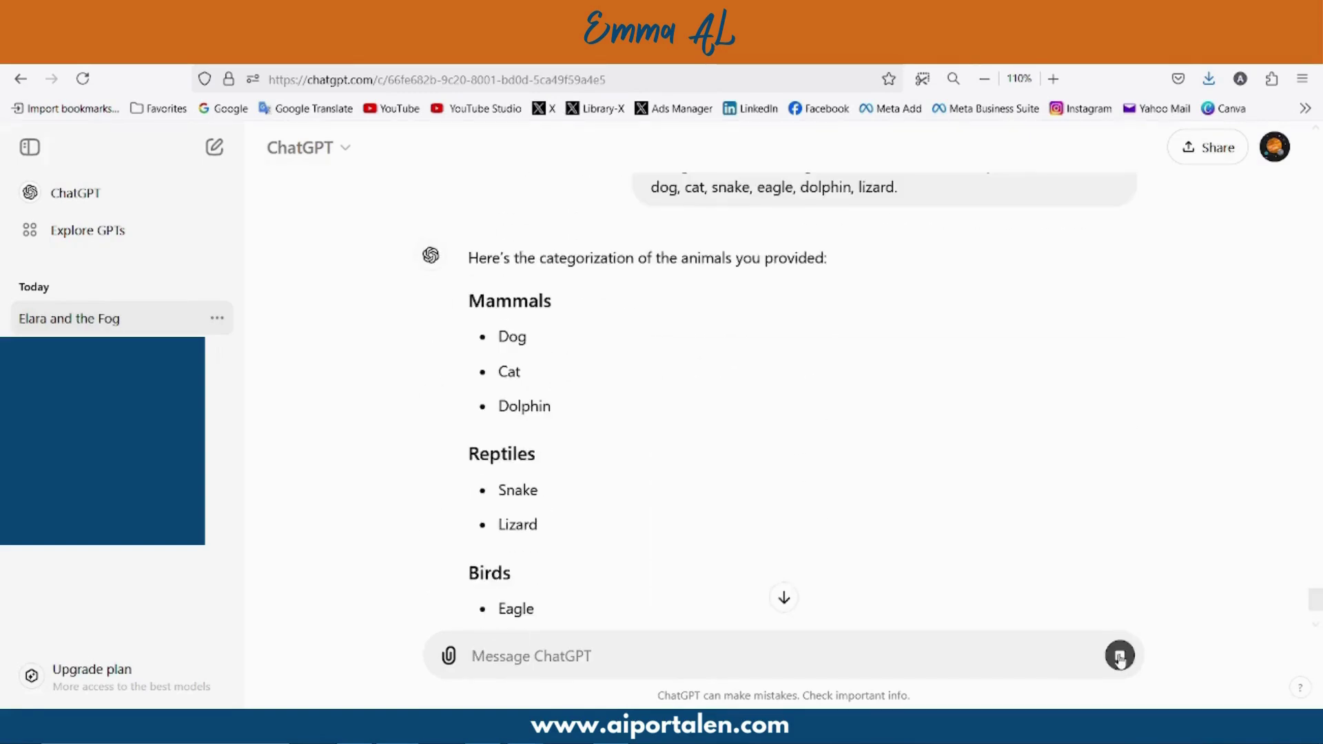
scroll(732, 434, "down", 2)
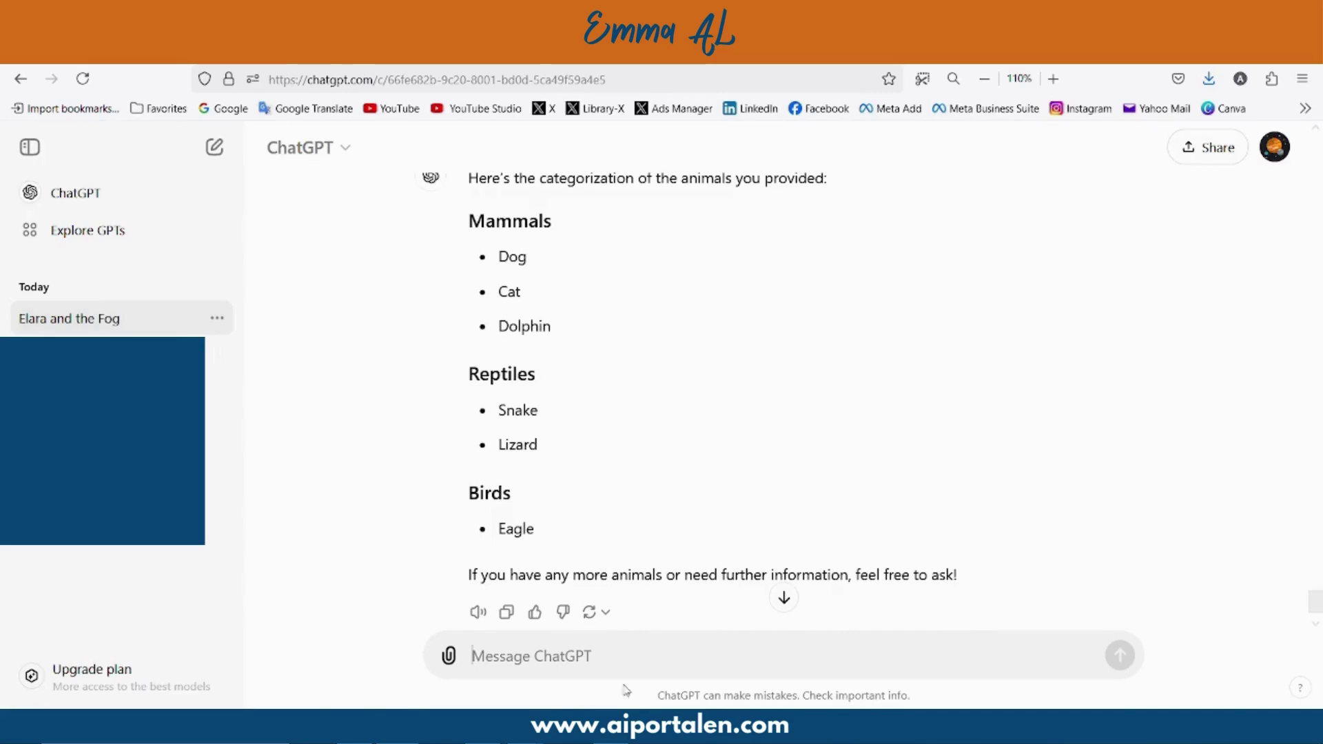
key("alt+Tab")
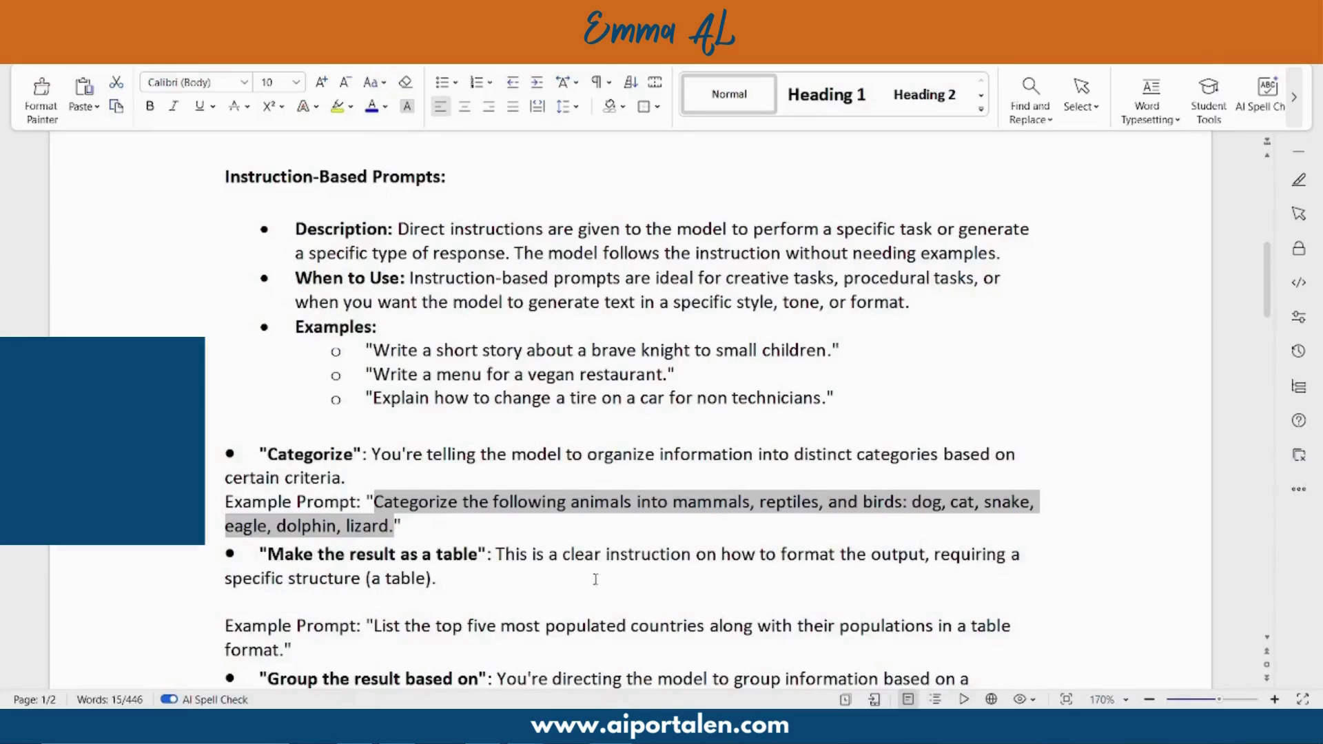
Step: Select the guide's 'five most populated countries in a table format' example prompt
left_click(537, 579)
scroll(531, 573, "down", 5)
scroll(531, 572, "up", 2)
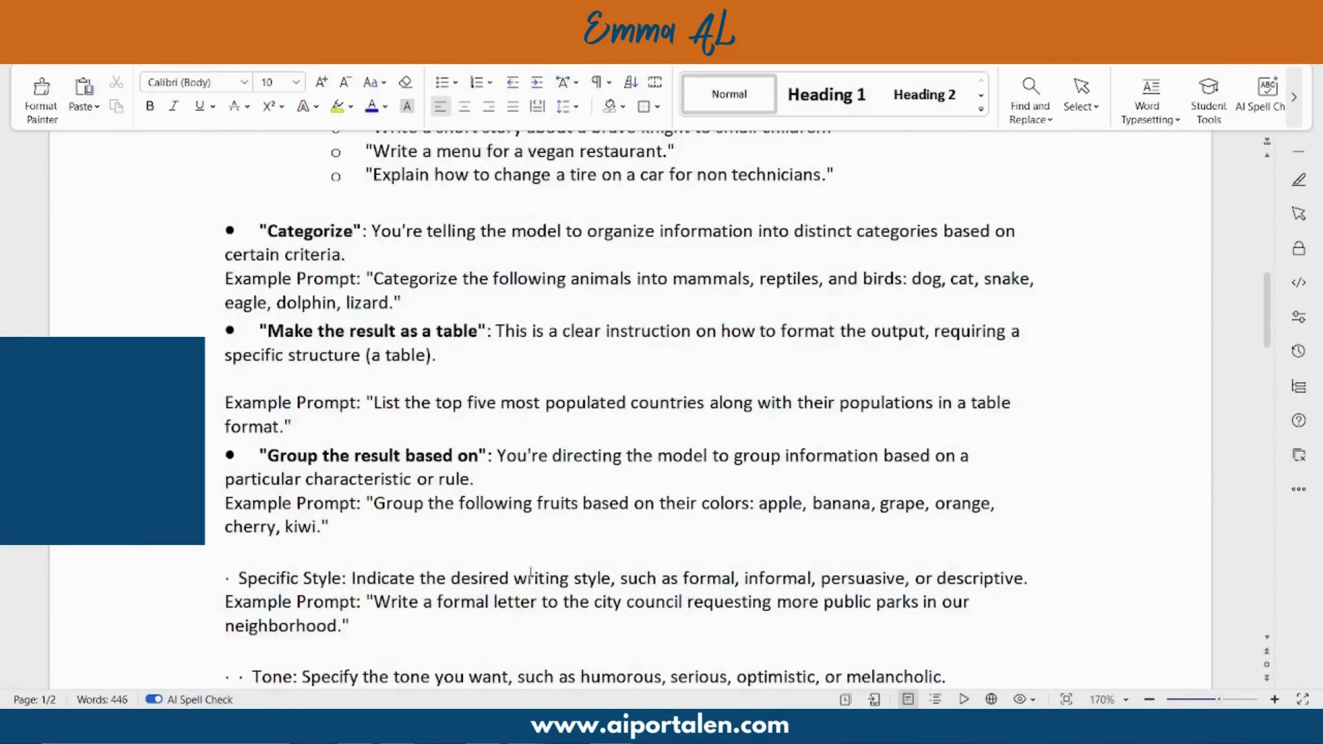
left_click_drag(373, 403, 286, 426)
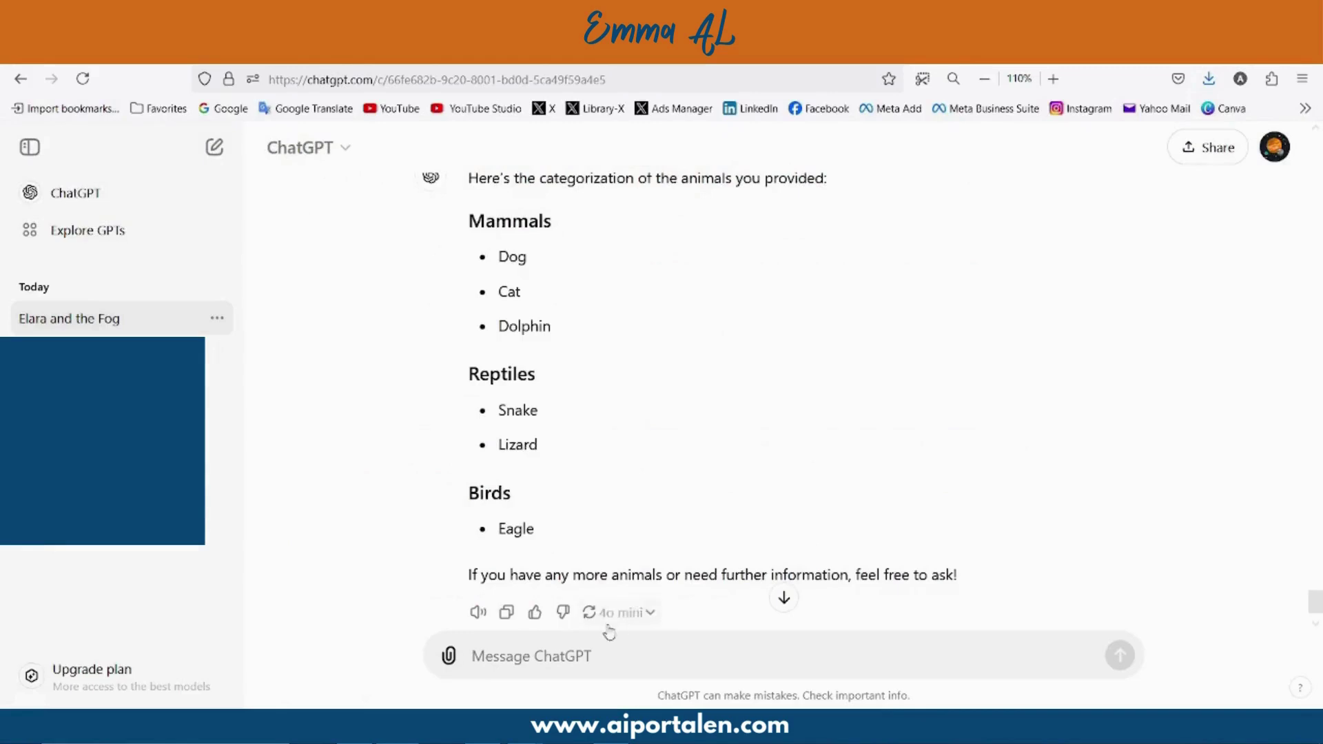
Step: Send the population table prompt, then copy the fruit-grouping example from the guide
key("ctrl+v")
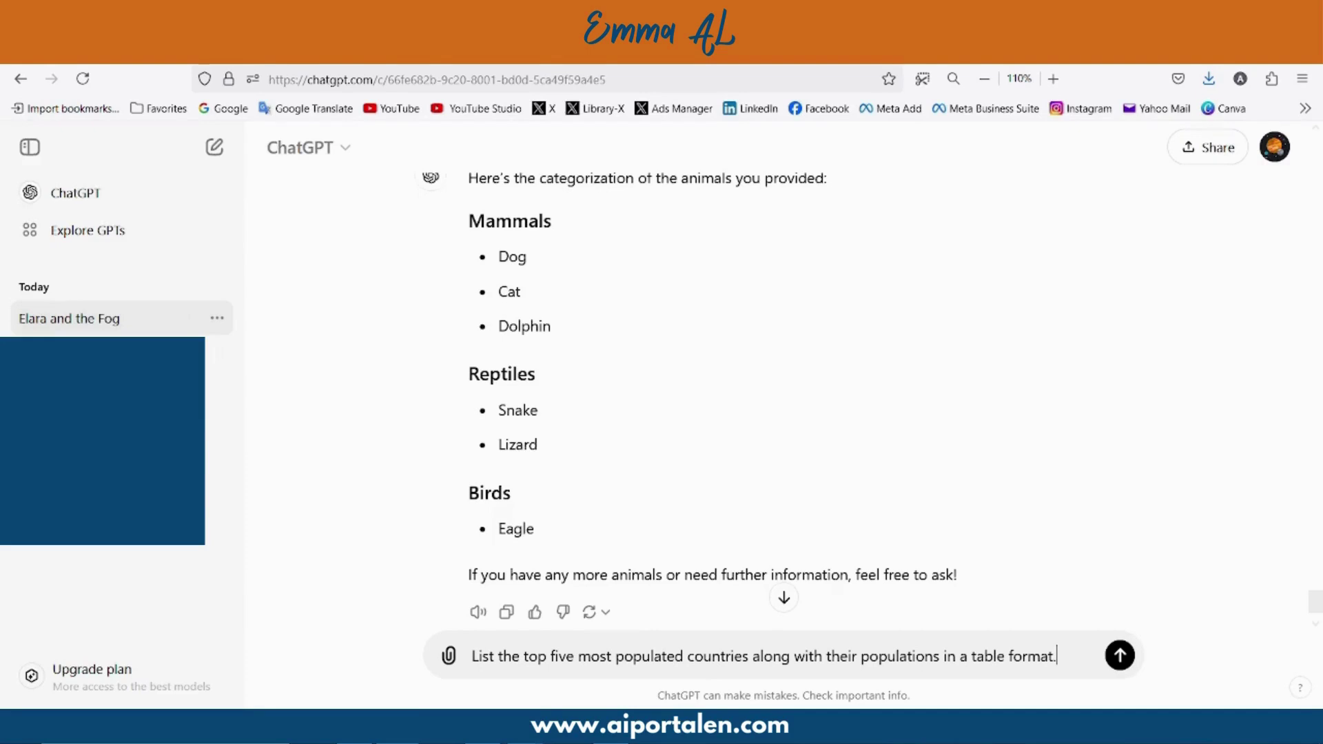
key("Return")
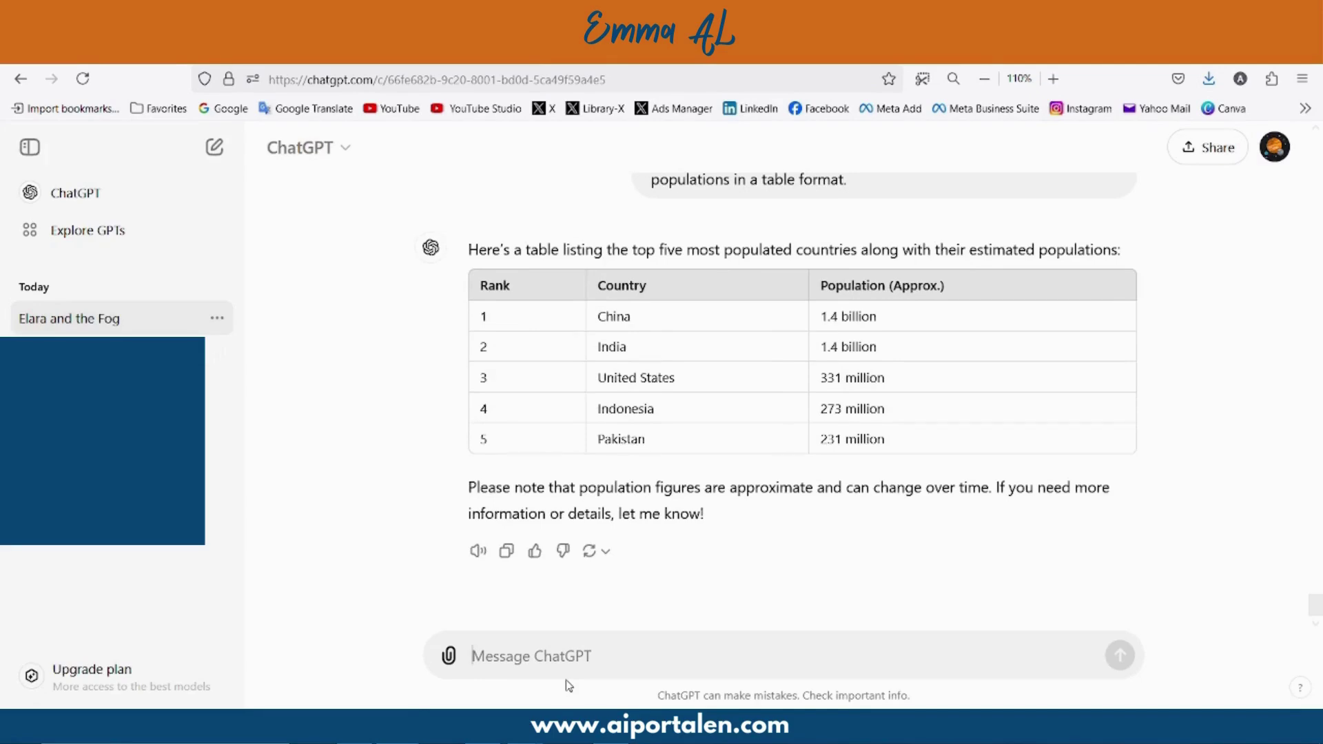
key("alt+Tab")
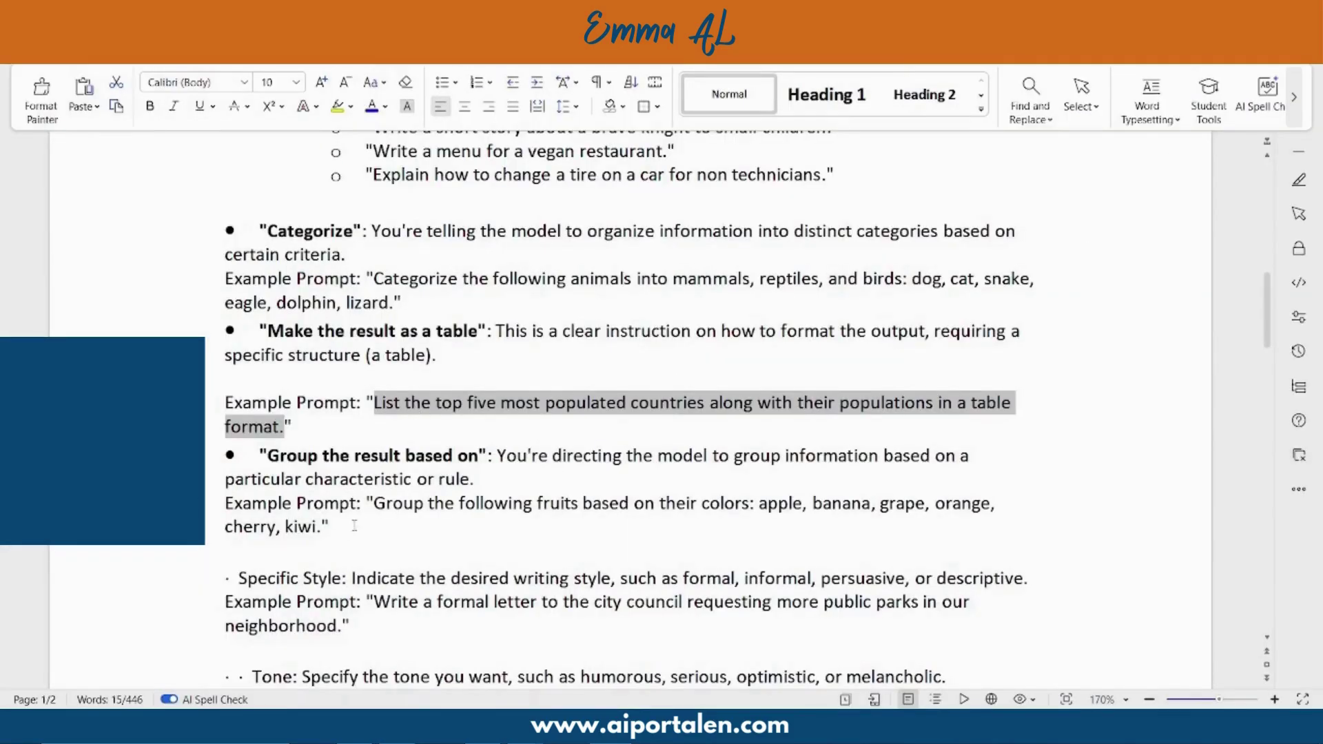
left_click_drag(374, 503, 324, 529)
key("ctrl+c")
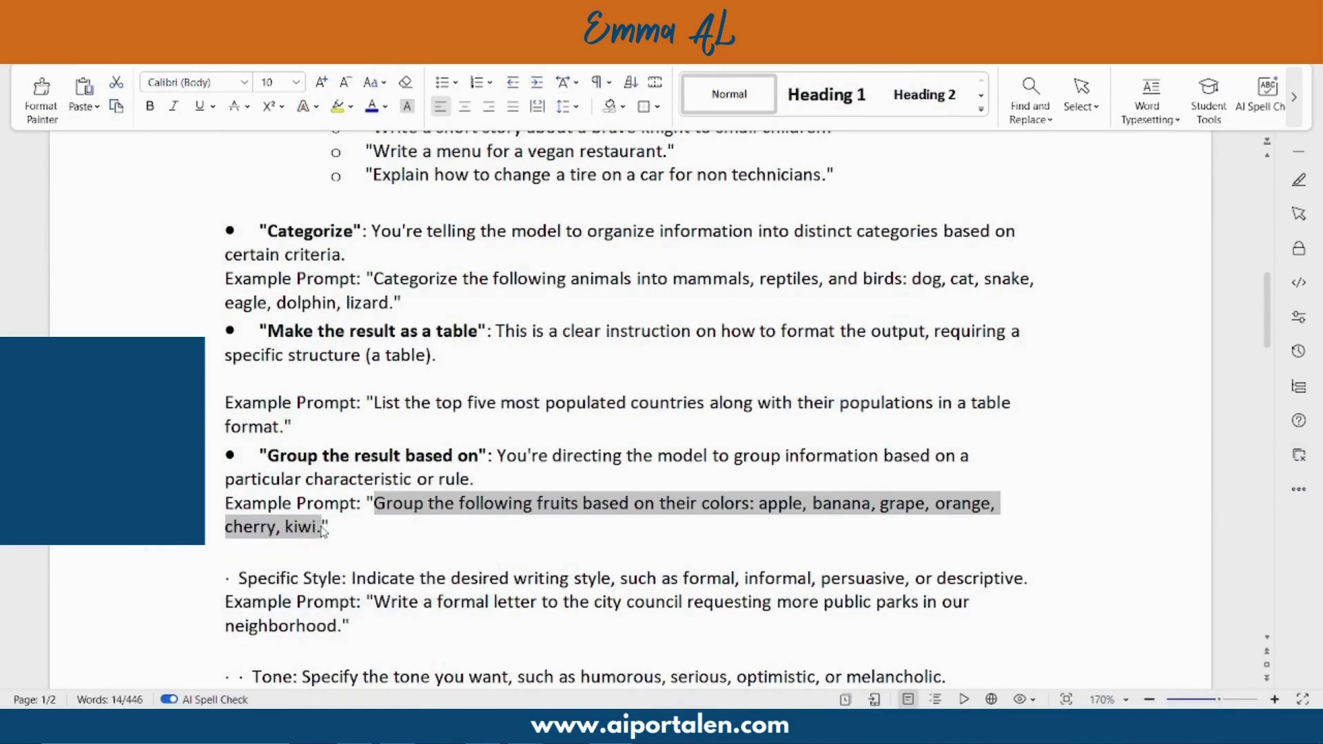
key("alt+Tab")
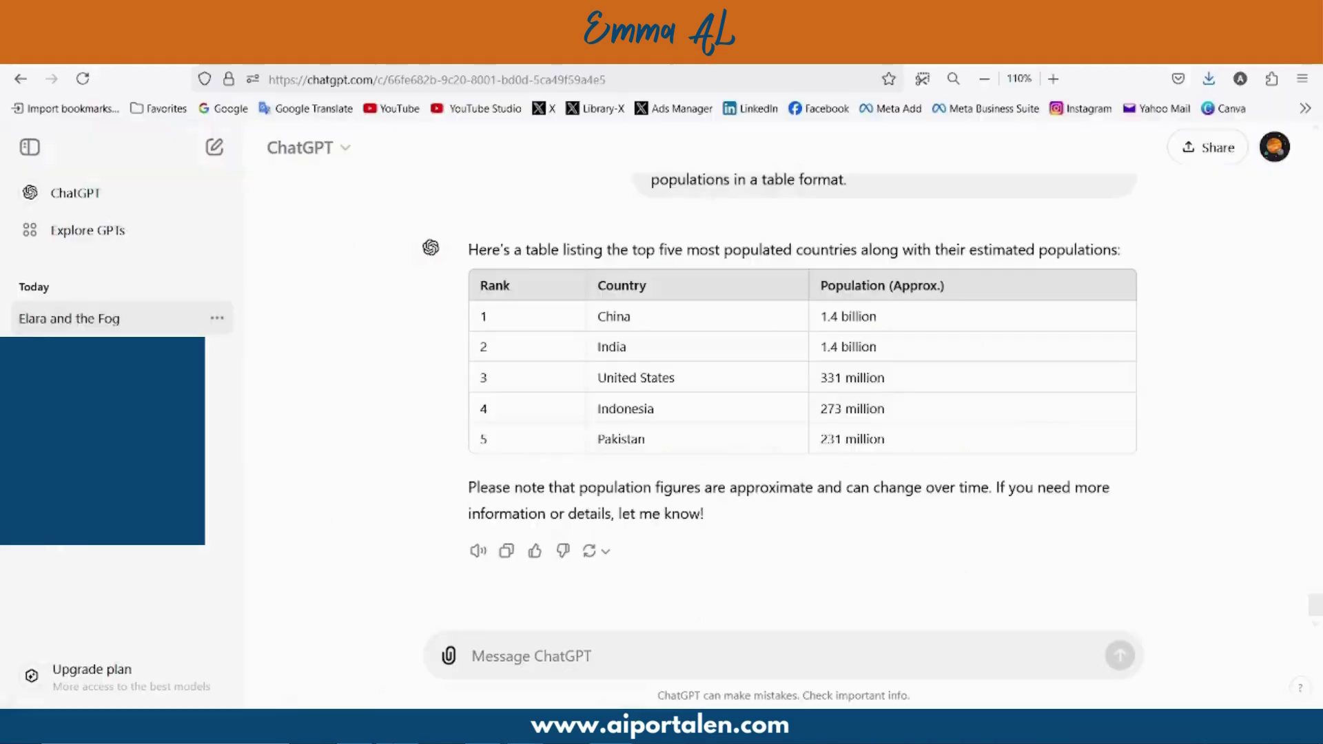
Step: Send the prompt grouping apple, banana, grape, orange, cherry and kiwi by colour
key("ctrl+v")
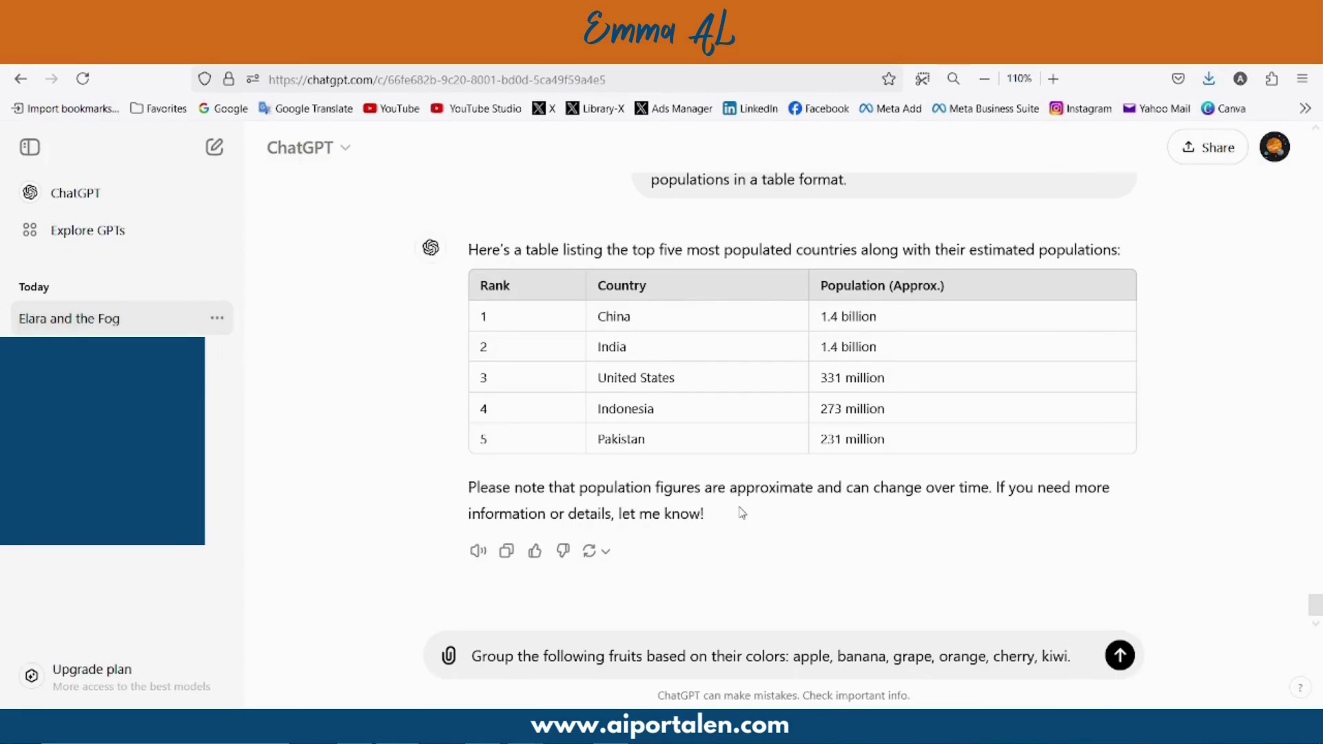
left_click(1120, 655)
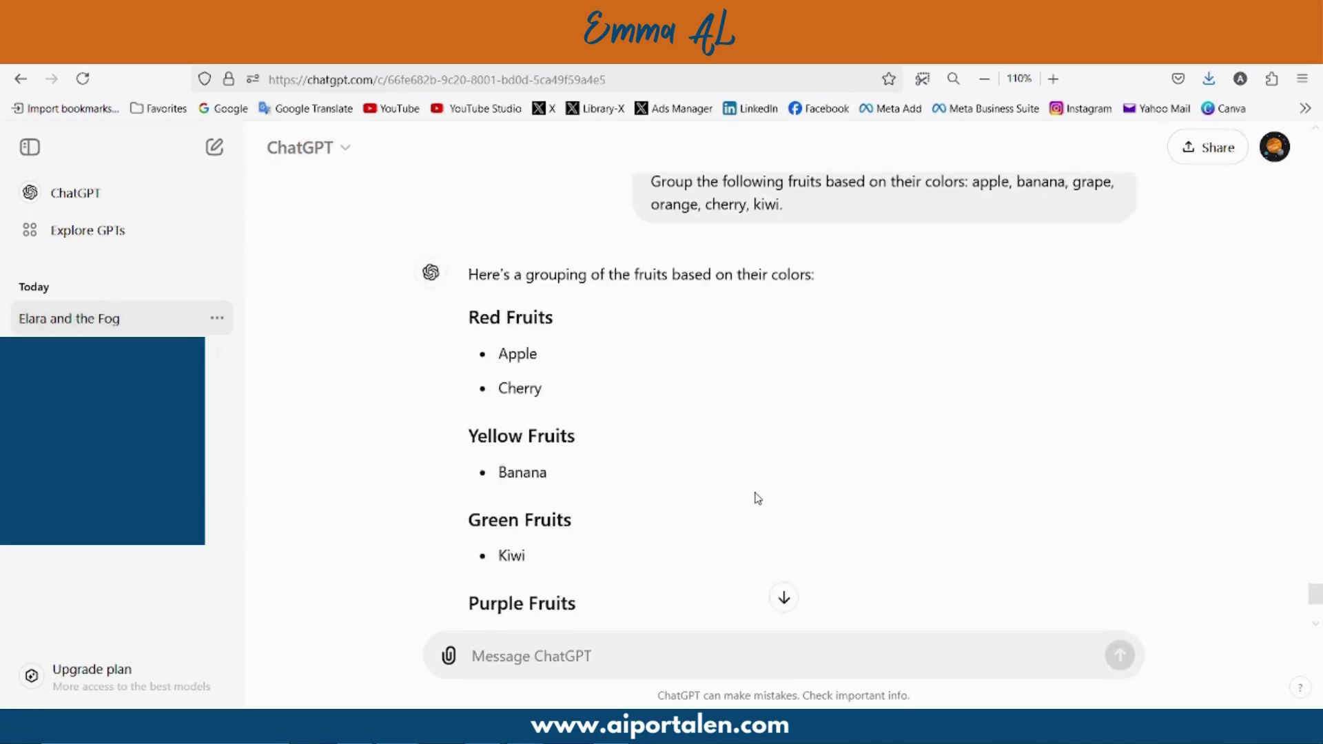
scroll(756, 497, "down", 4)
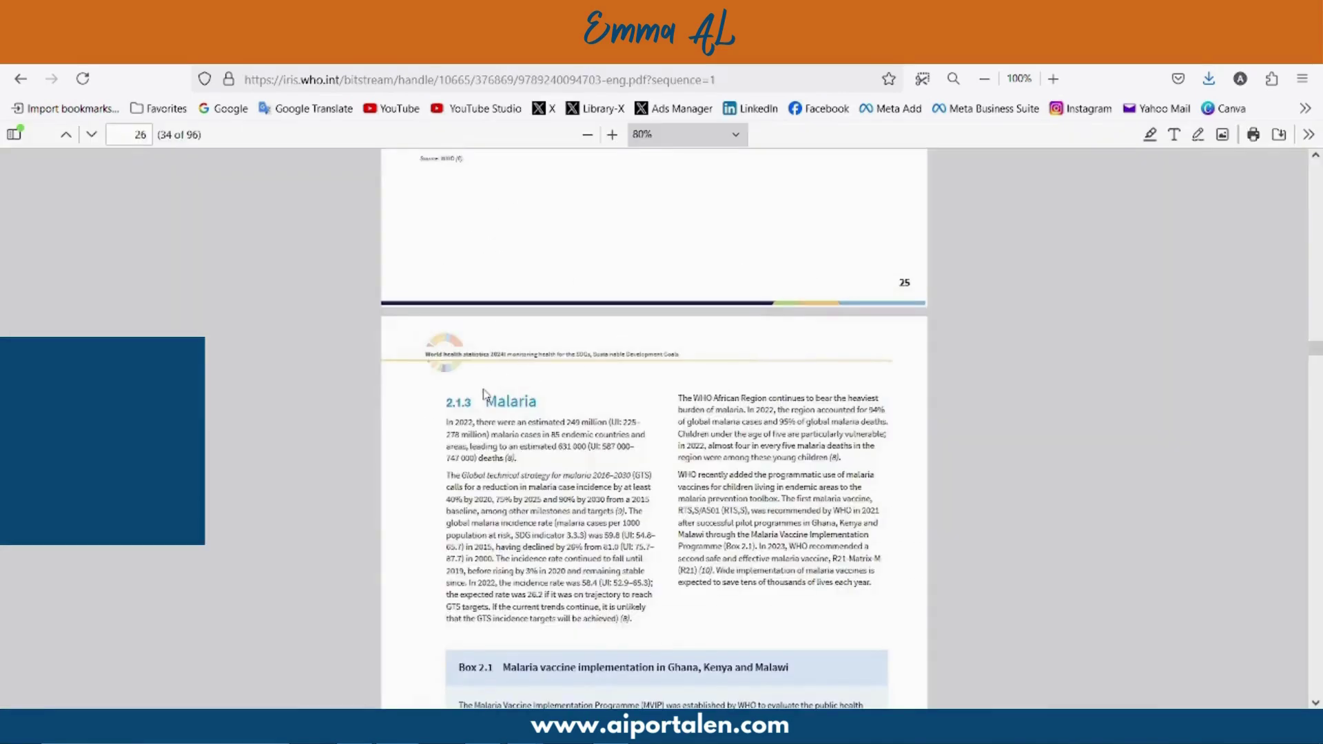
Step: Select the Malaria section text in the WHO report
left_click_drag(446, 399, 538, 594)
scroll(794, 705, "down", 3)
scroll(794, 705, "down", 6)
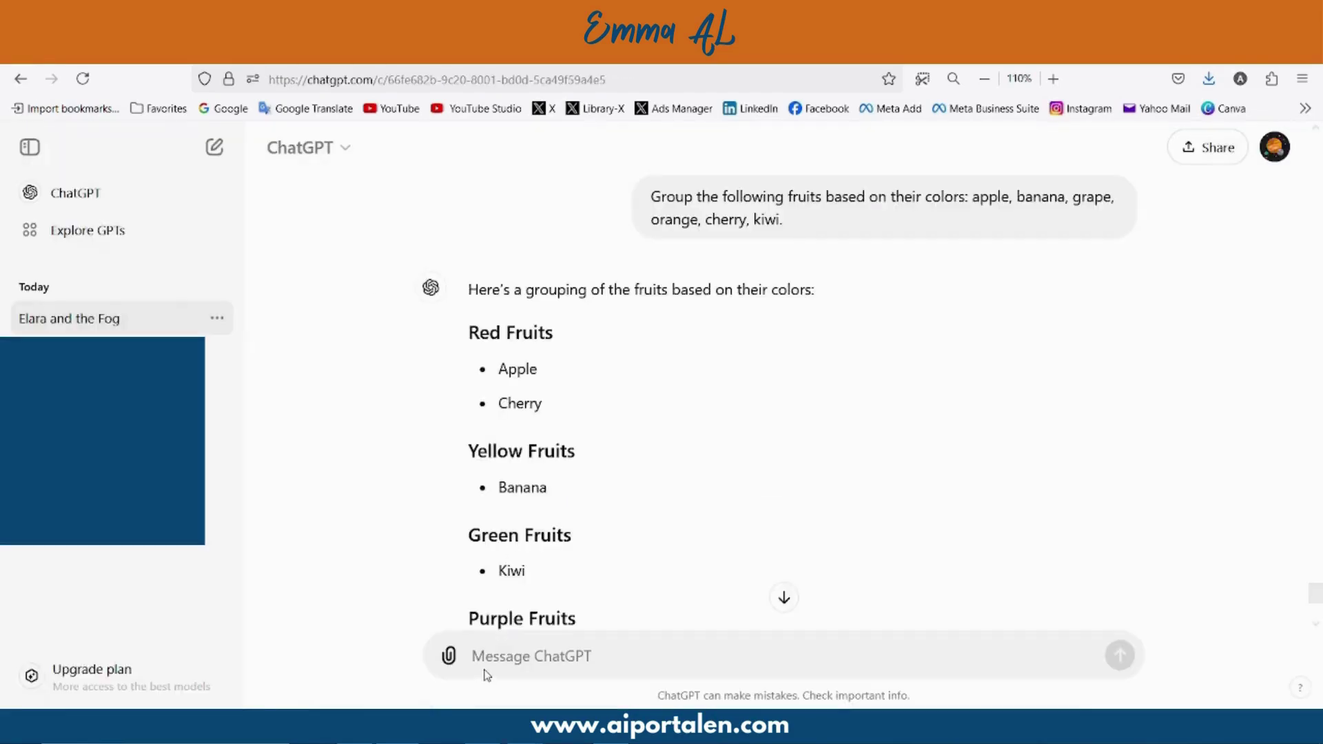
Step: Send the pasted WHO malaria passage with 'summarize this text please as points'
key("ctrl+v")
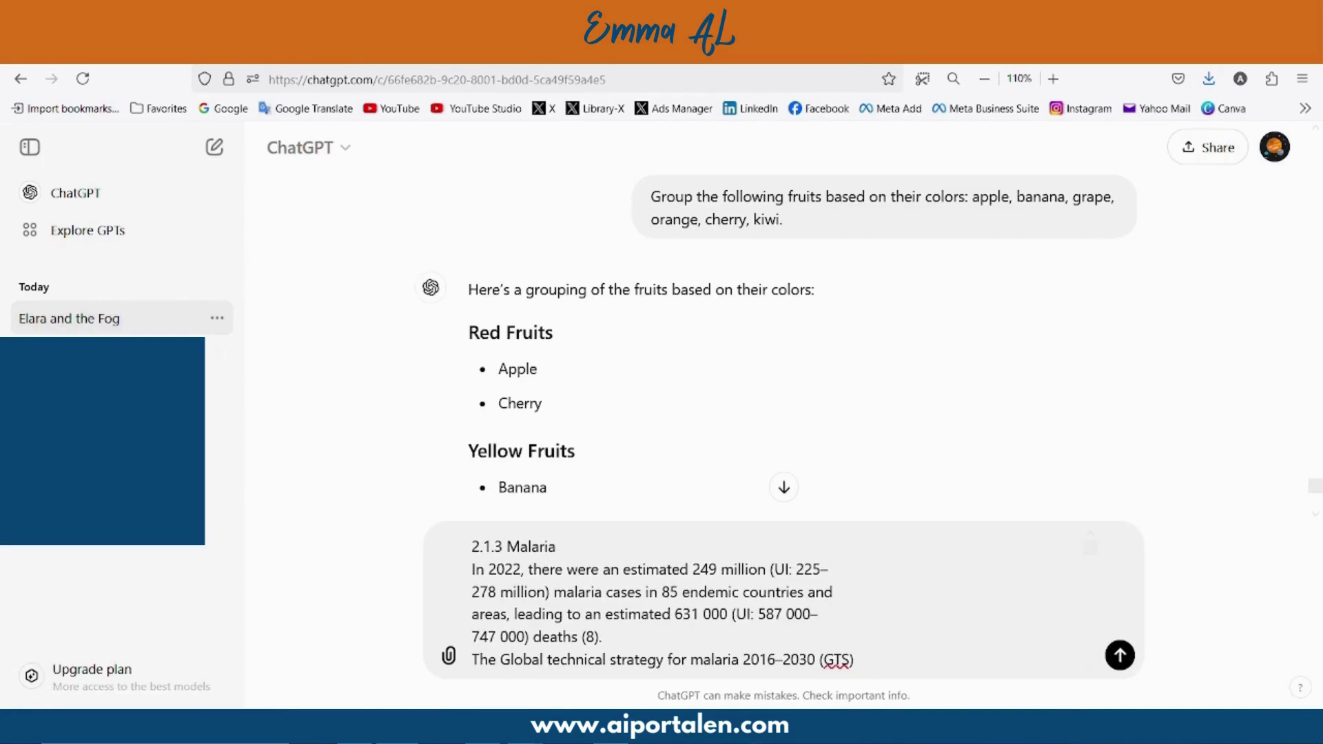
scroll(884, 657, "down", 10)
scroll(885, 657, "down", 10)
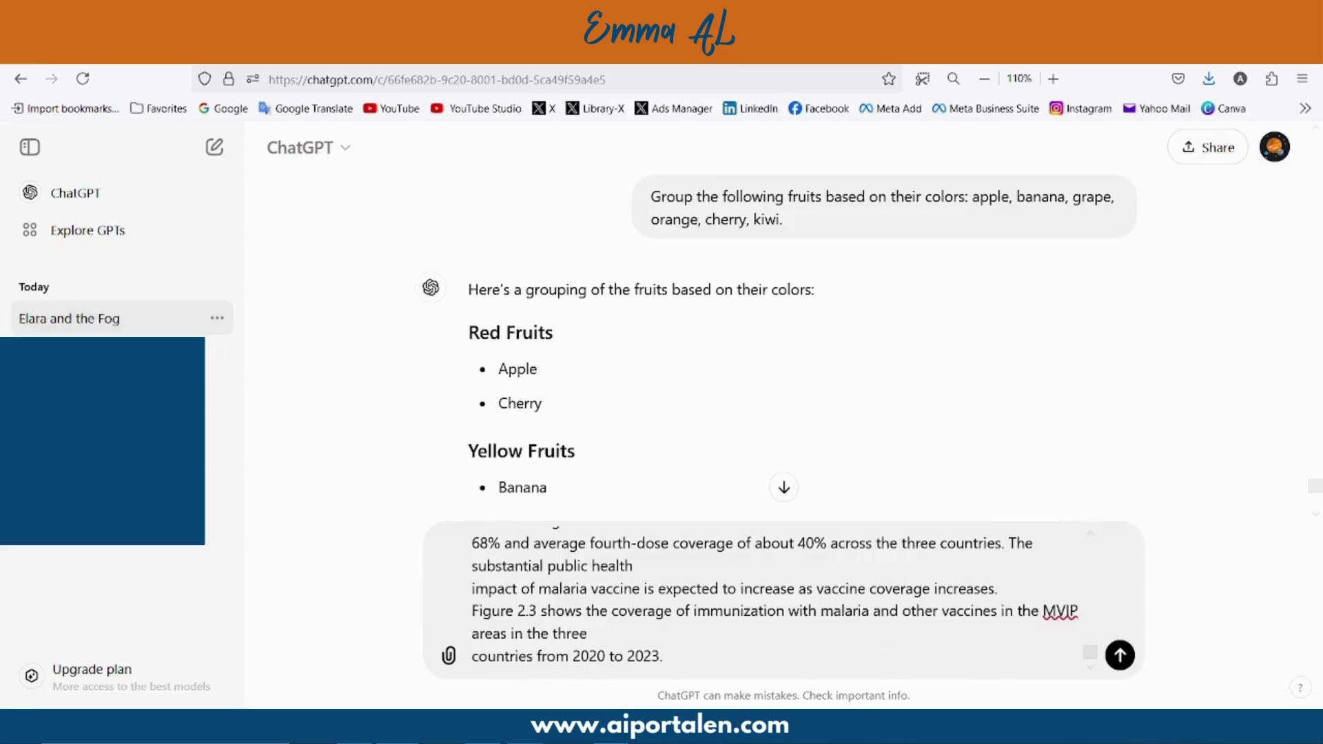
type("summarize this text please as points")
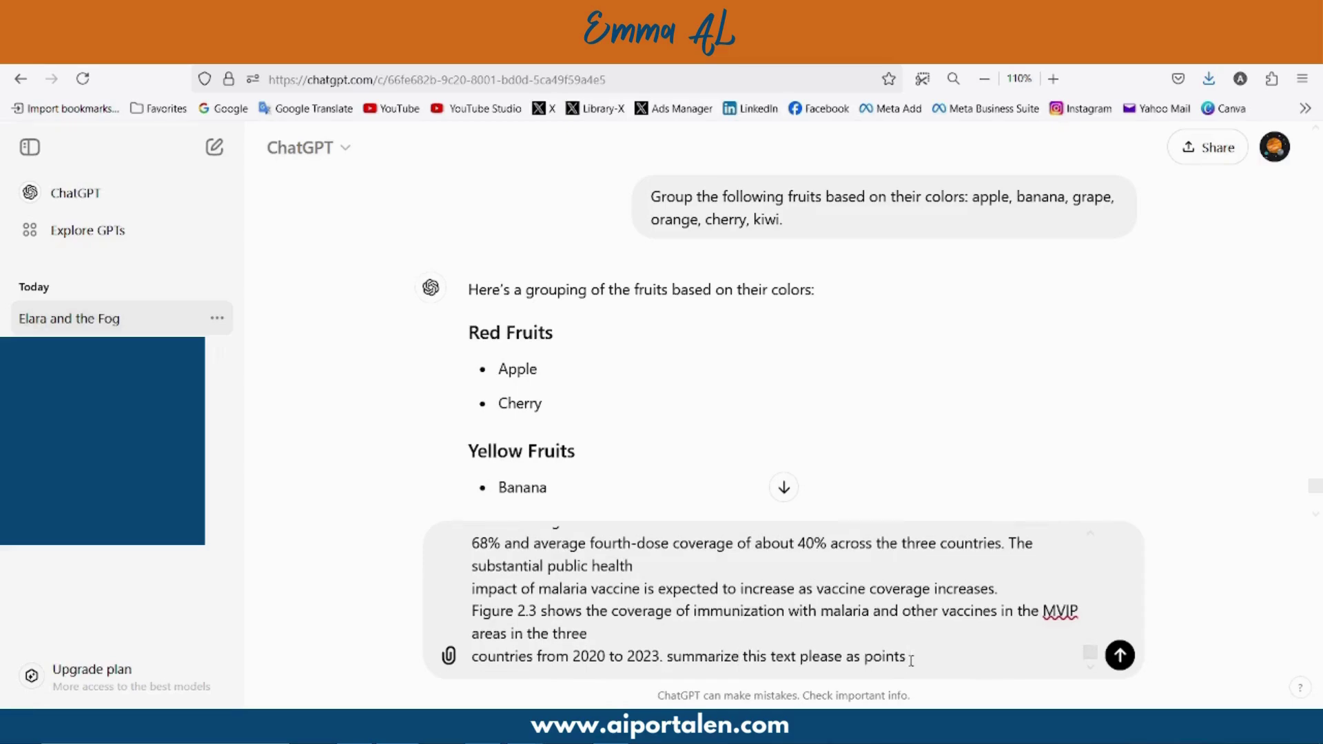
key("Return")
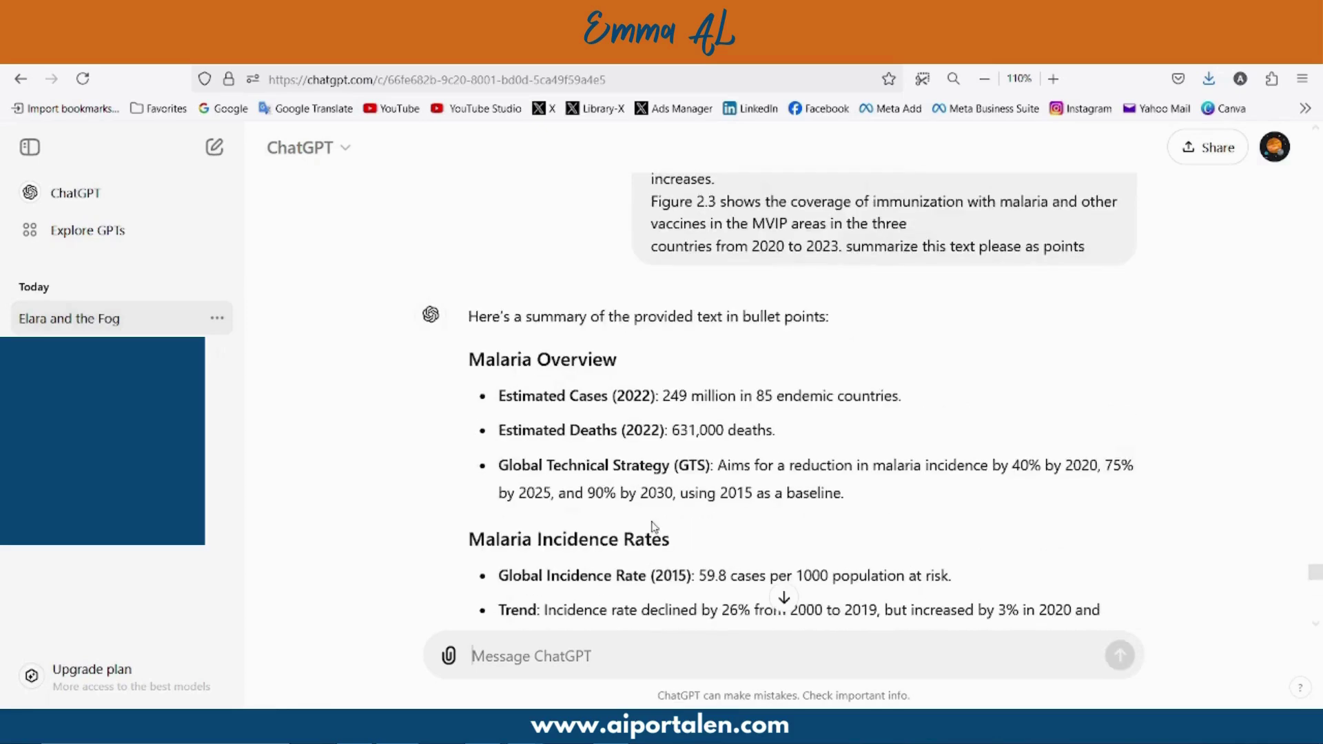
Step: Scroll through the malaria bullet summary covering incidence rates, vaccines, MVIP and conclusion
left_click(783, 597)
scroll(655, 529, "down", 1)
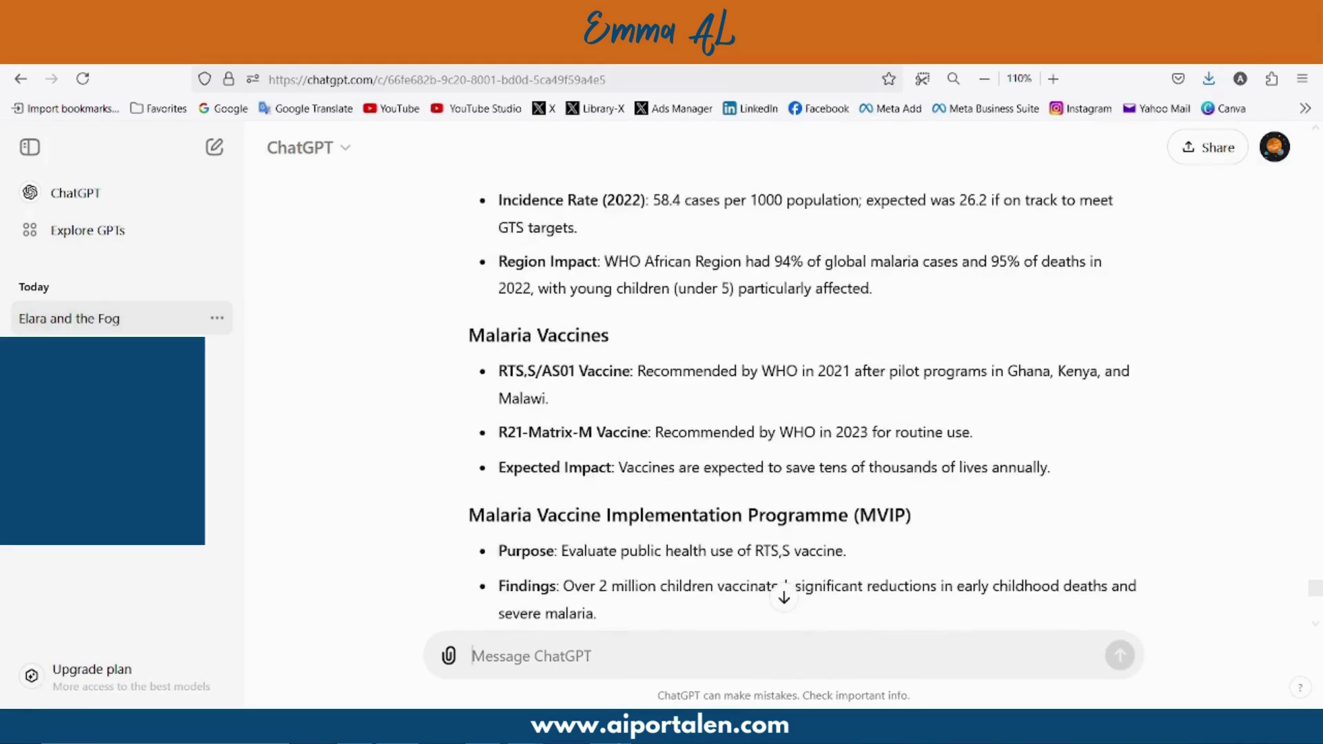
scroll(689, 289, "down", 2)
scroll(689, 289, "down", 2)
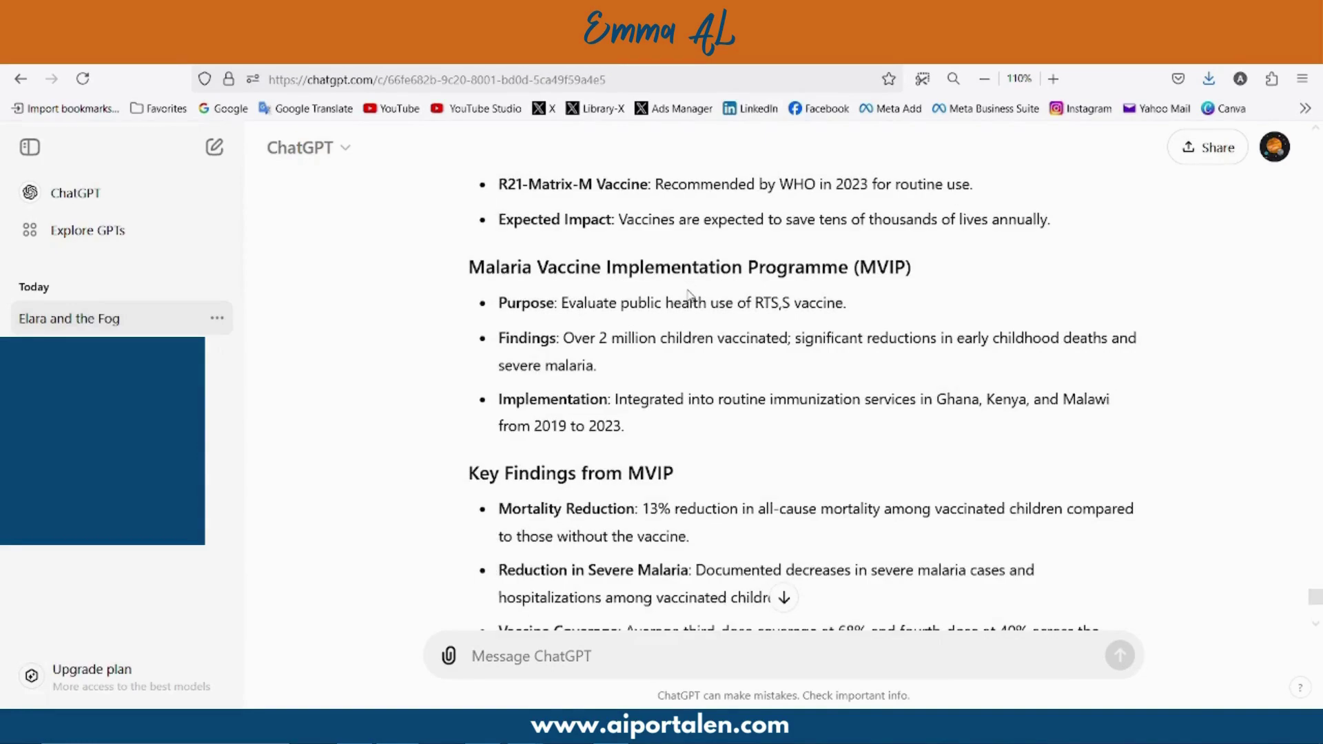
scroll(688, 293, "down", 5)
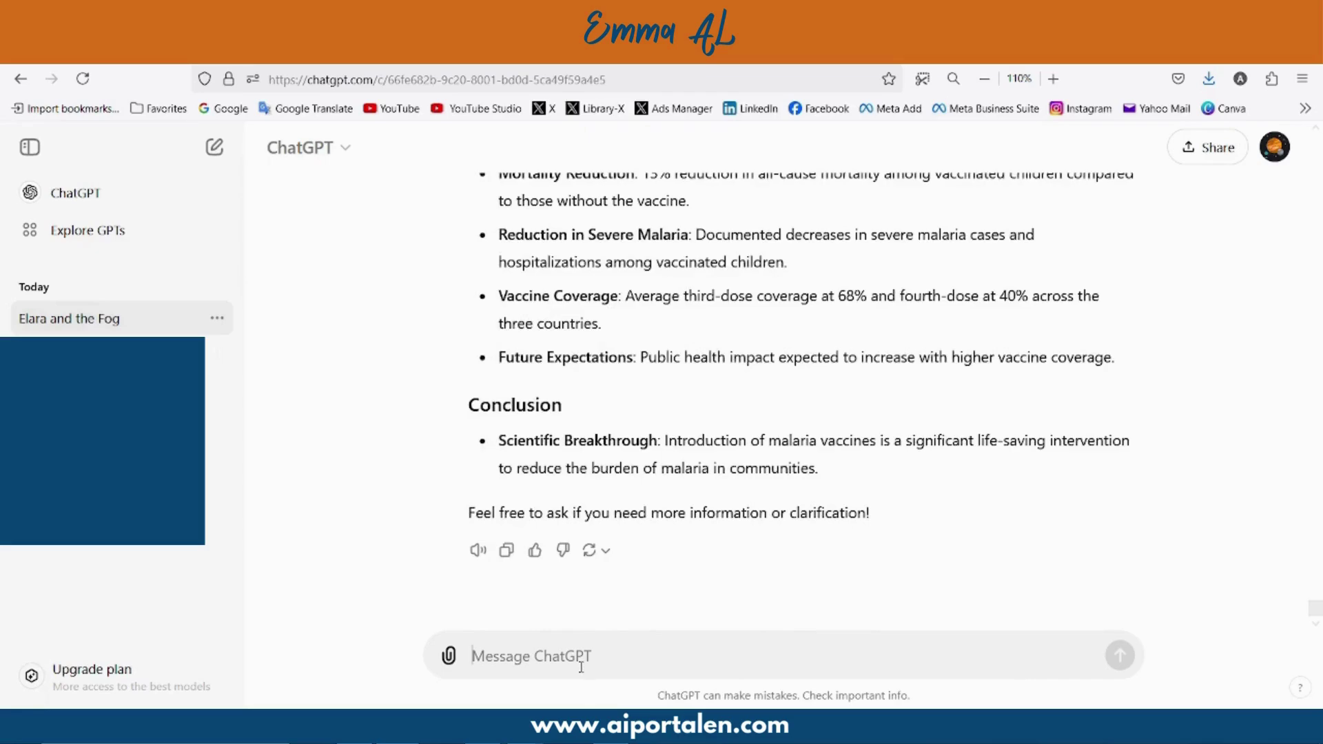
scroll(652, 382, "up", 15)
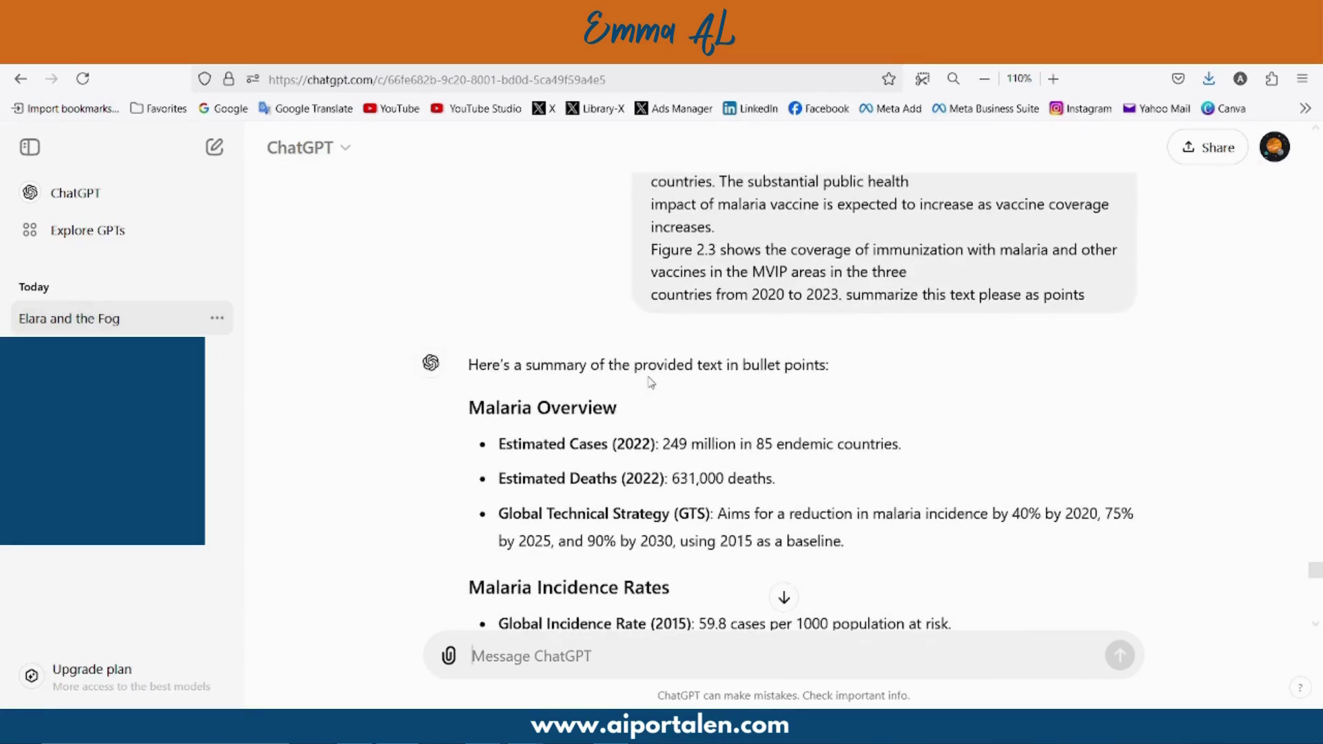
scroll(651, 383, "down", 2)
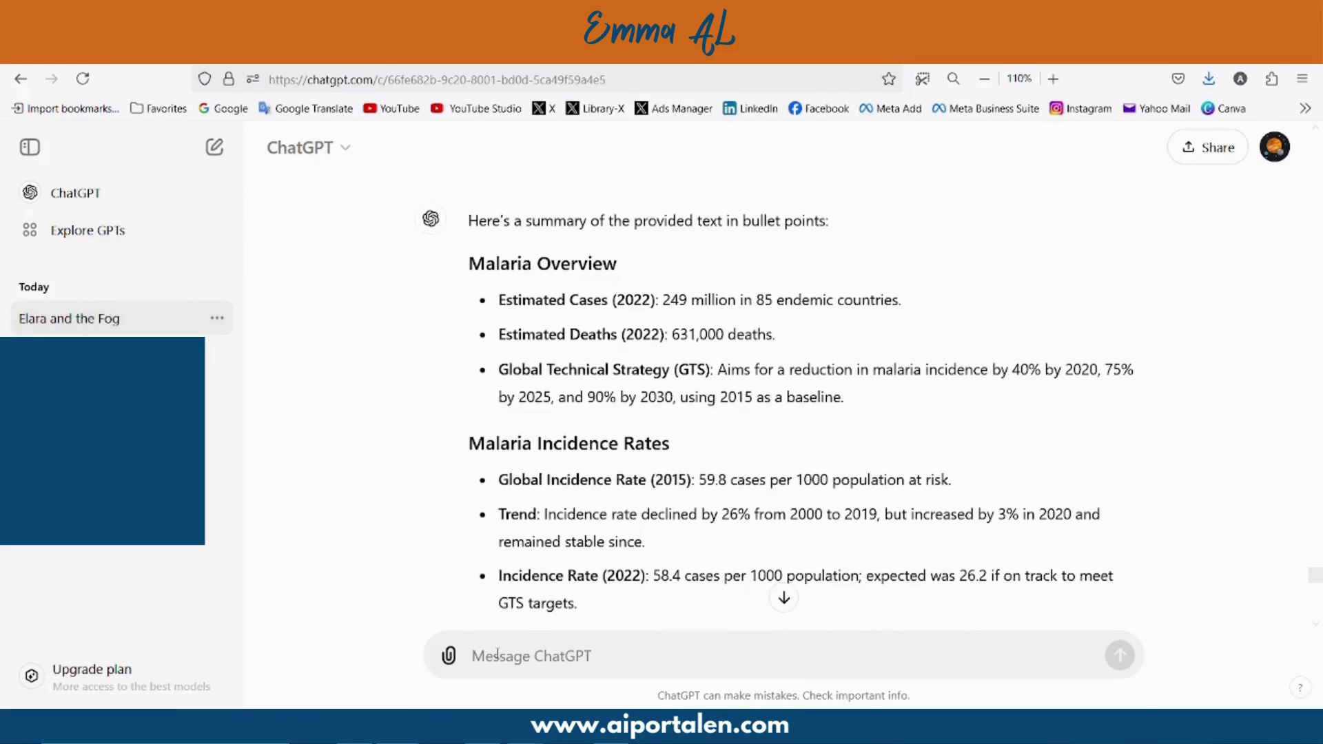
Step: Send the categorize-by-year request and scroll through the 2021, 2022 and Future Expectations sections
type("categorize your summary based on the year it happened in")
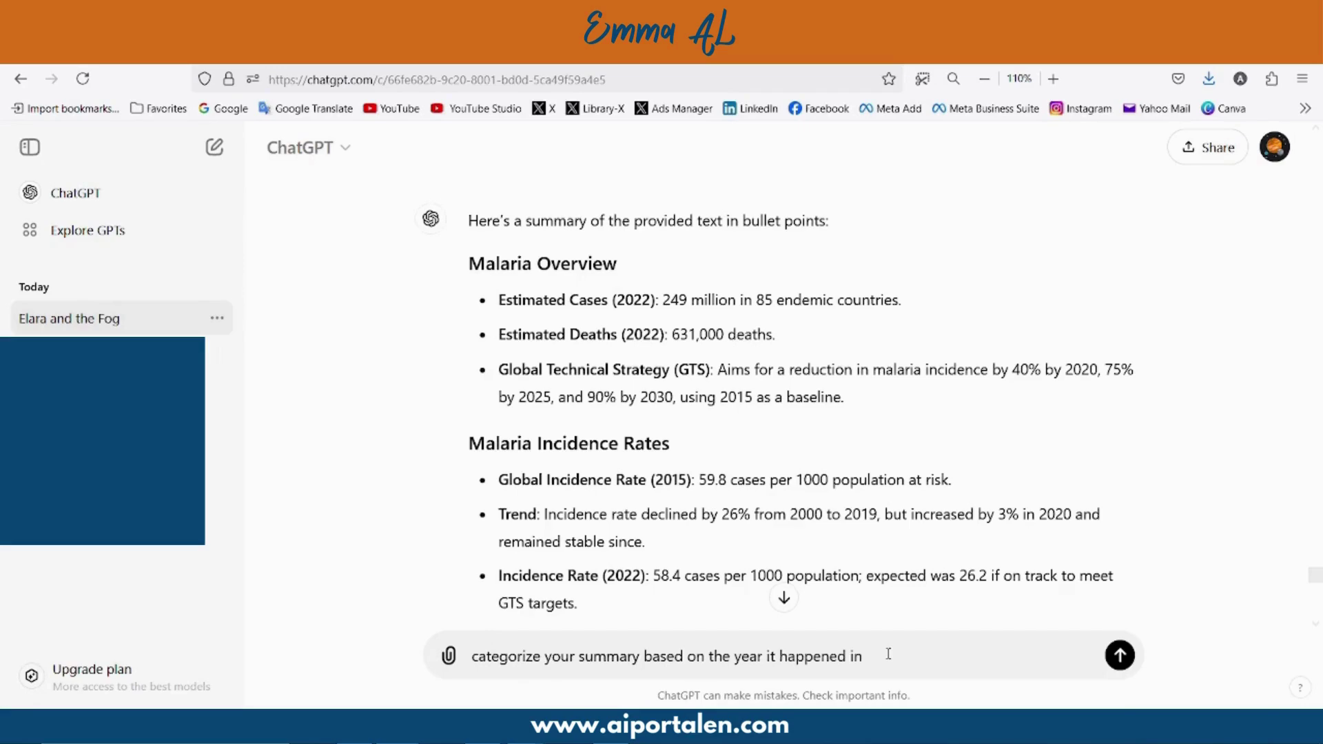
key("Return")
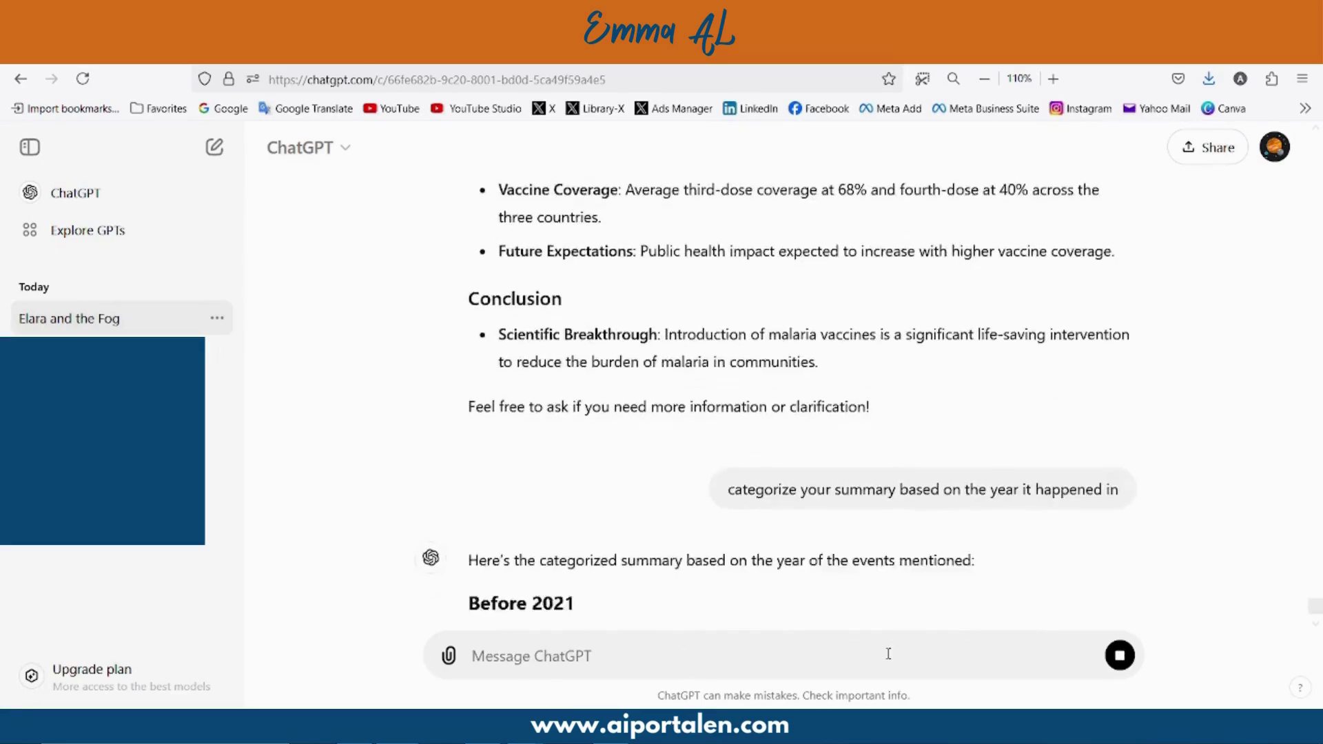
scroll(886, 302, "up", 5)
scroll(885, 302, "down", 2)
scroll(885, 302, "up", 3)
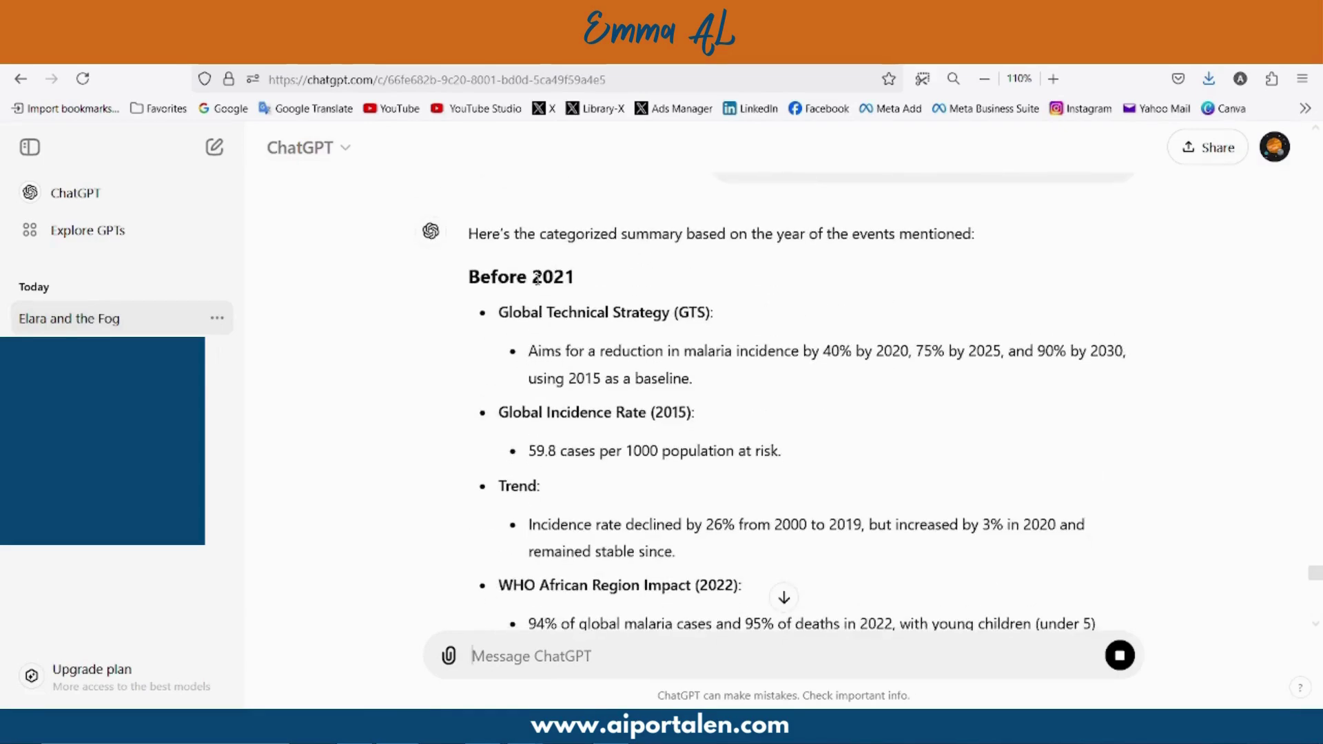
scroll(537, 279, "down", 6)
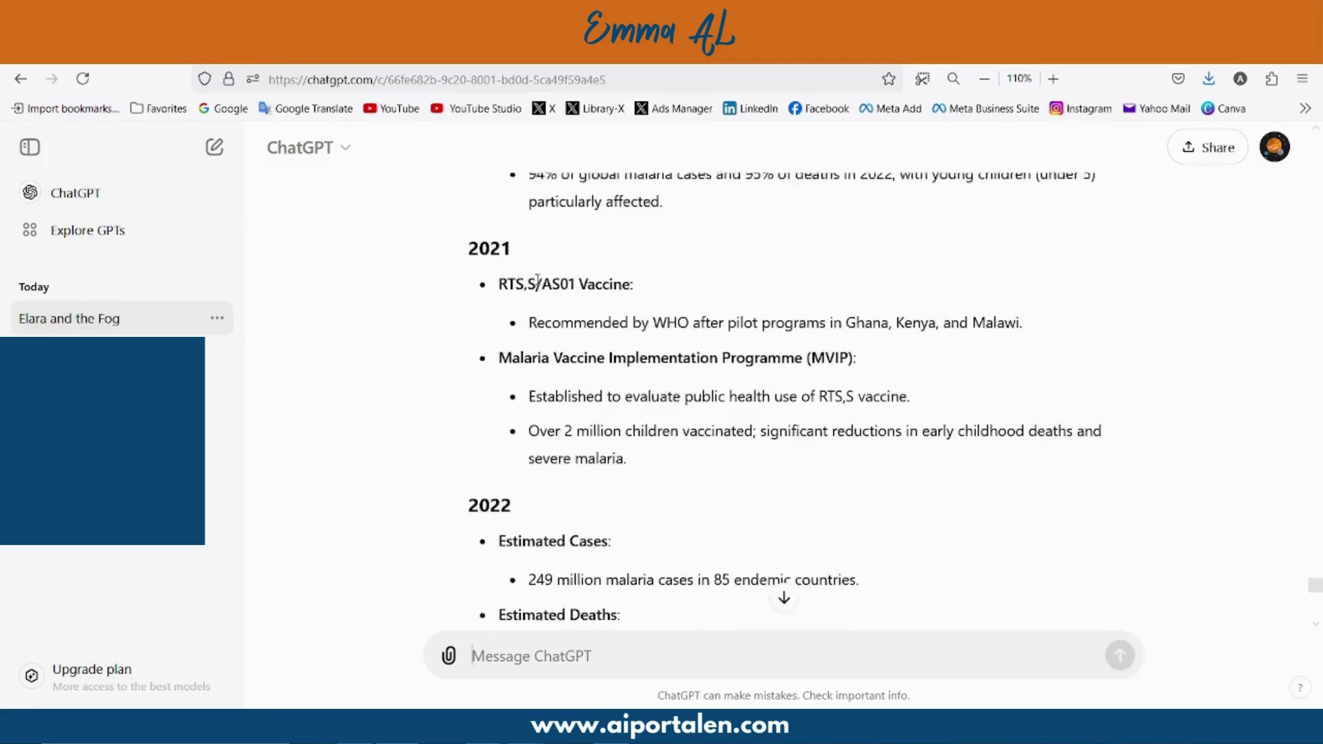
scroll(538, 280, "down", 10)
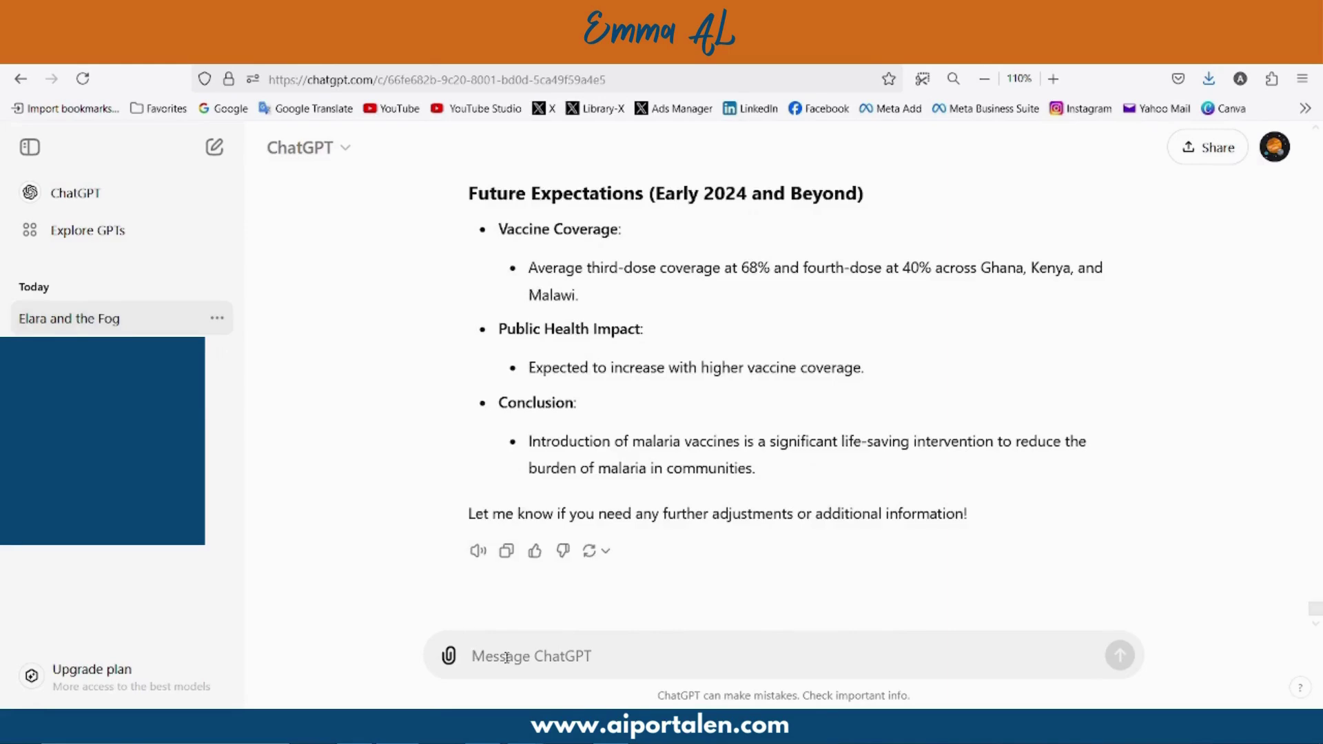
Step: Send the follow-up 'please put the results into a table'
type("ple")
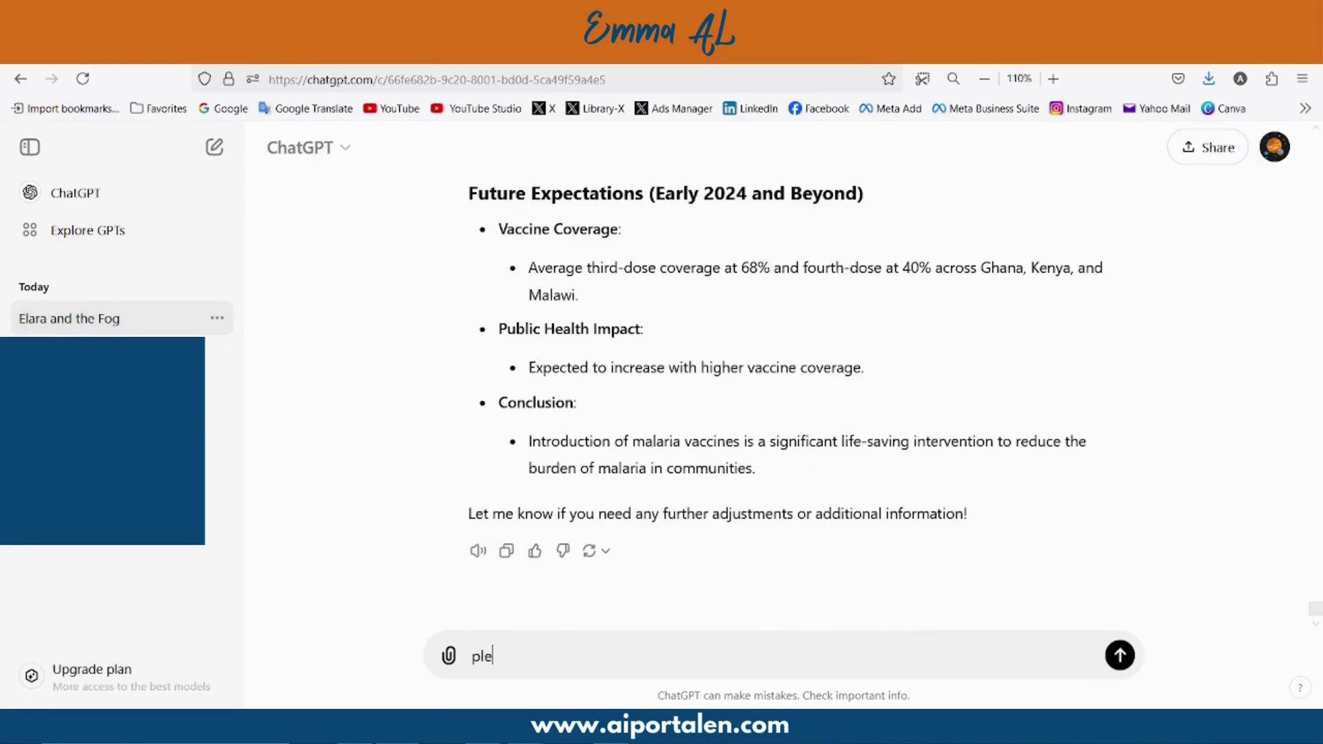
type("ase put the results into a table")
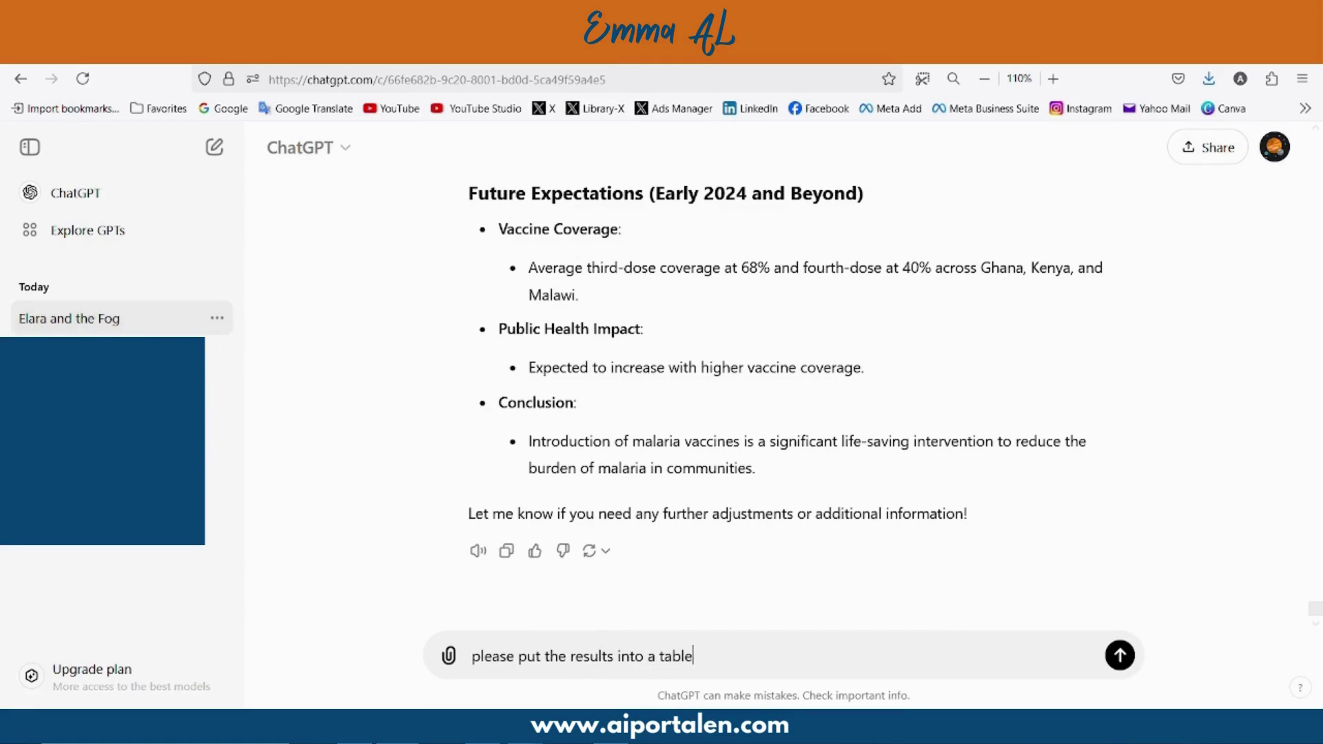
key("Return")
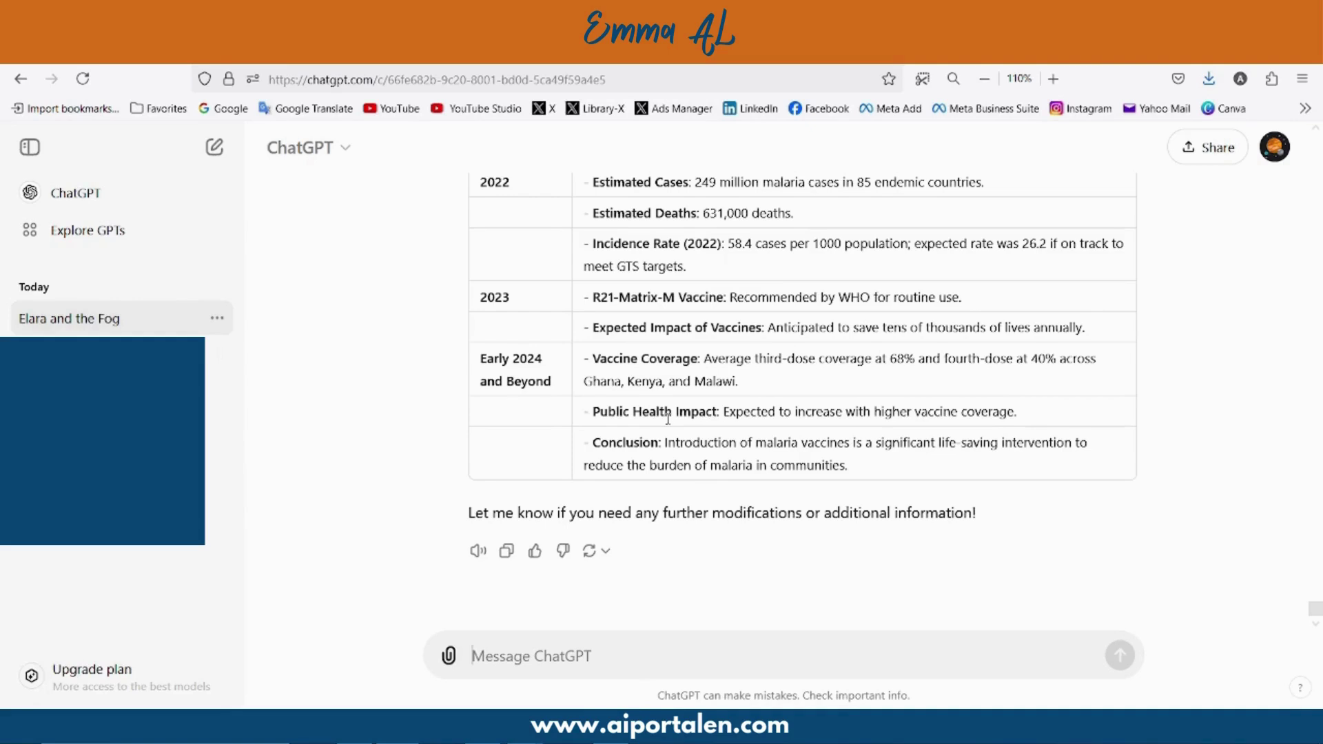
Step: Send the follow-up 'group the results based on vaccination type'
scroll(668, 419, "up", 5)
type("gro")
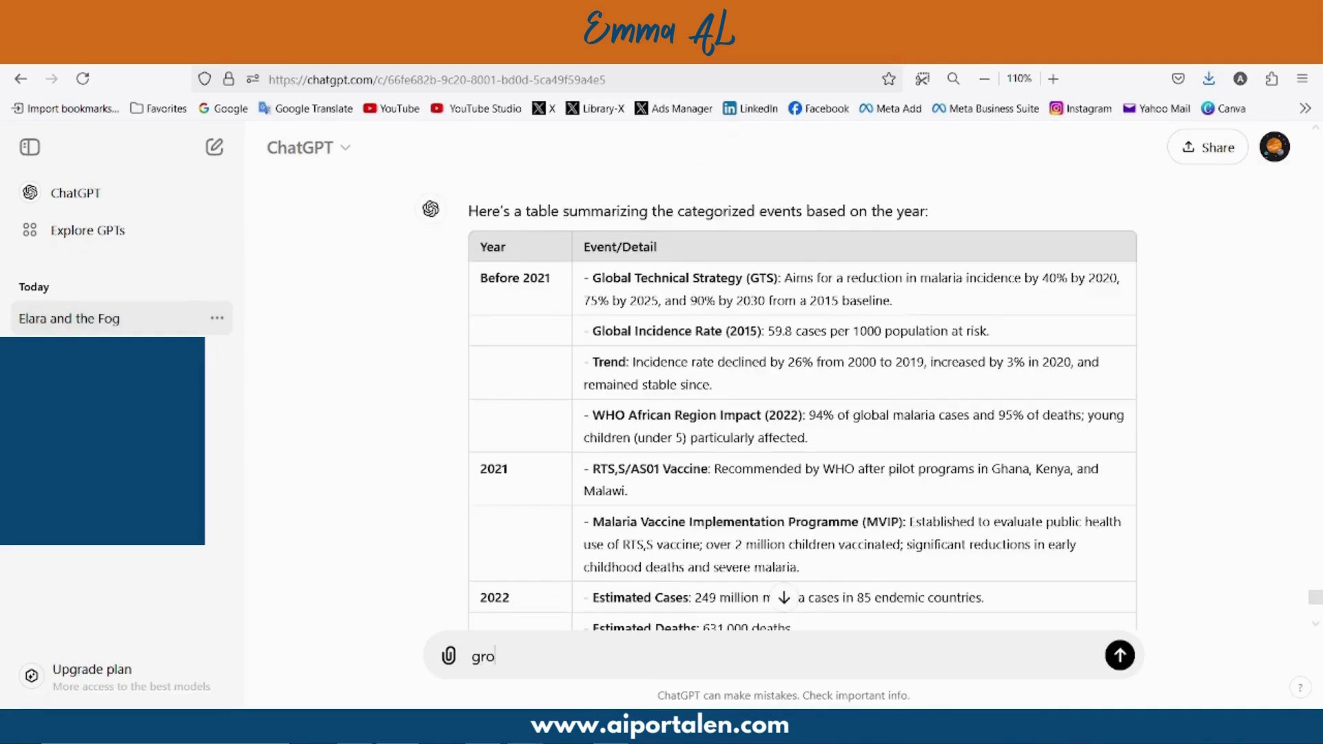
type("up the results based on vaccination type")
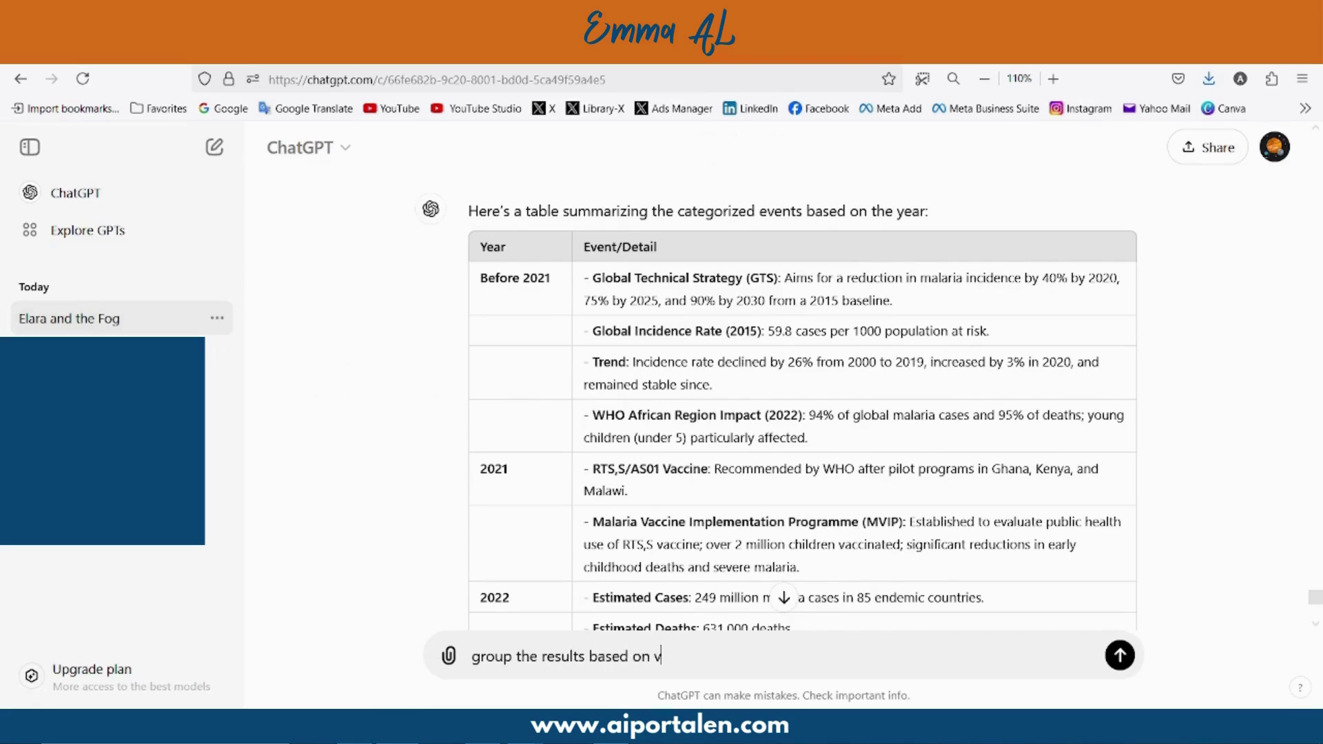
key("Return")
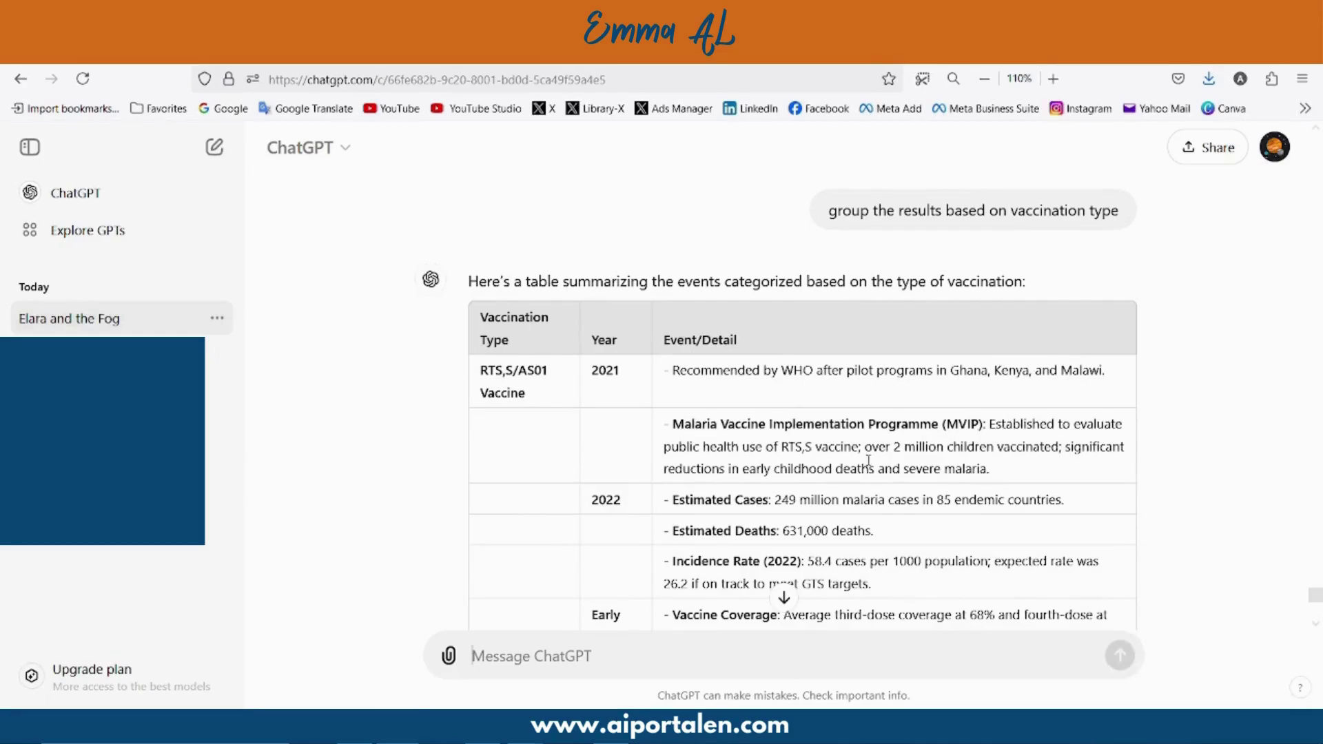
Step: Review the vaccination-type table against the earlier year-based table
scroll(869, 460, "down", 8)
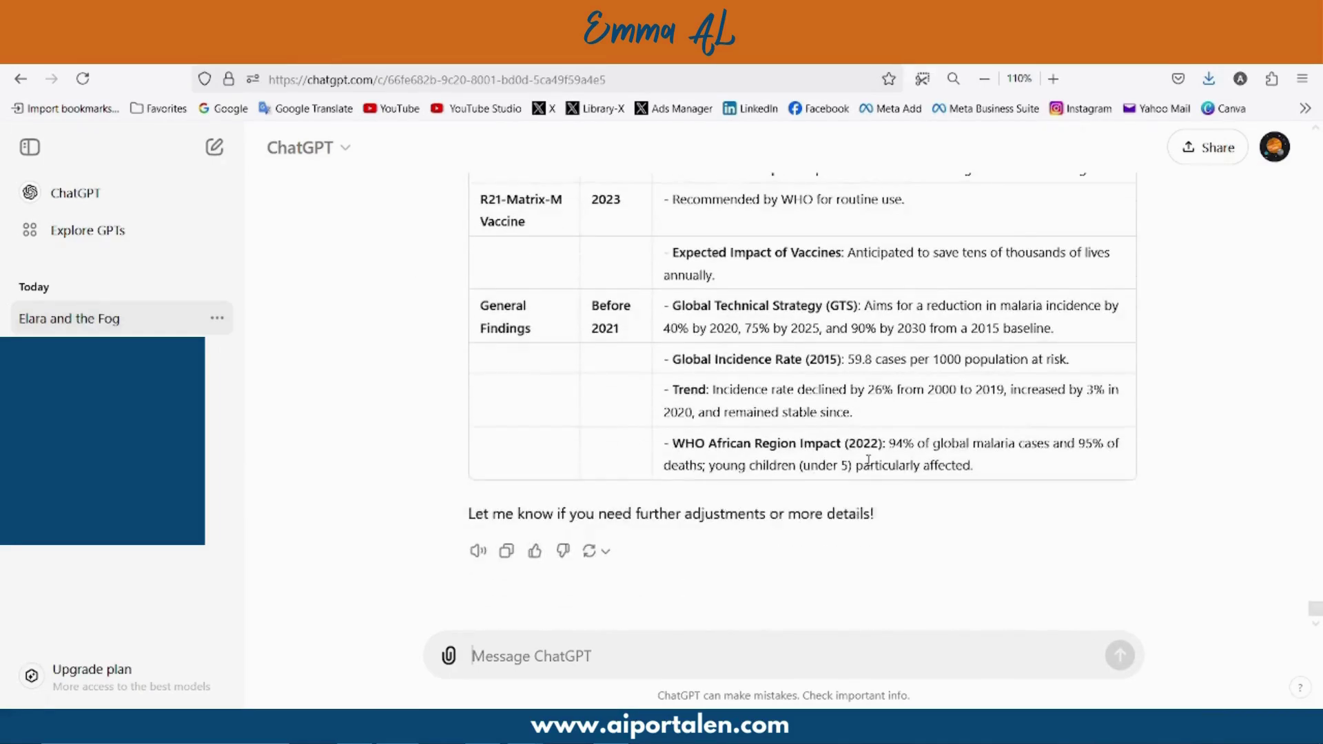
scroll(869, 460, "up", 3)
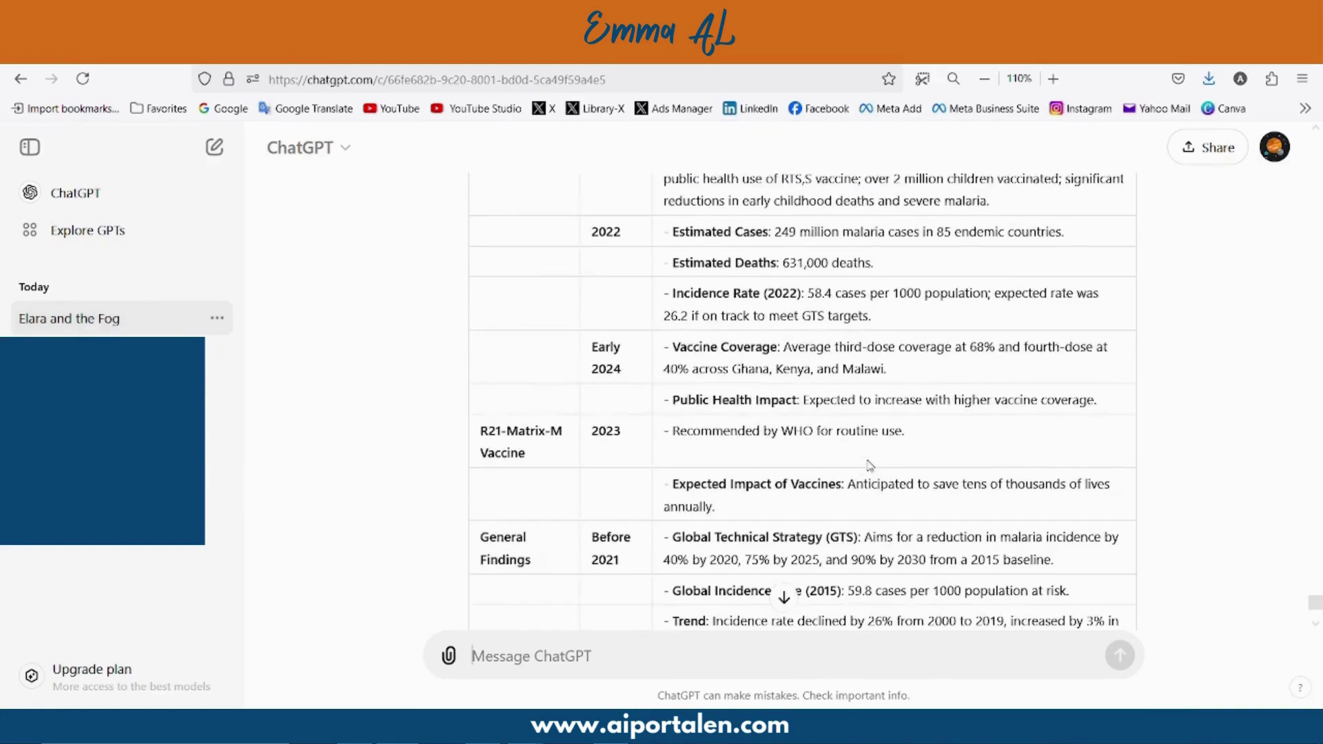
scroll(870, 466, "up", 6)
scroll(870, 466, "up", 10)
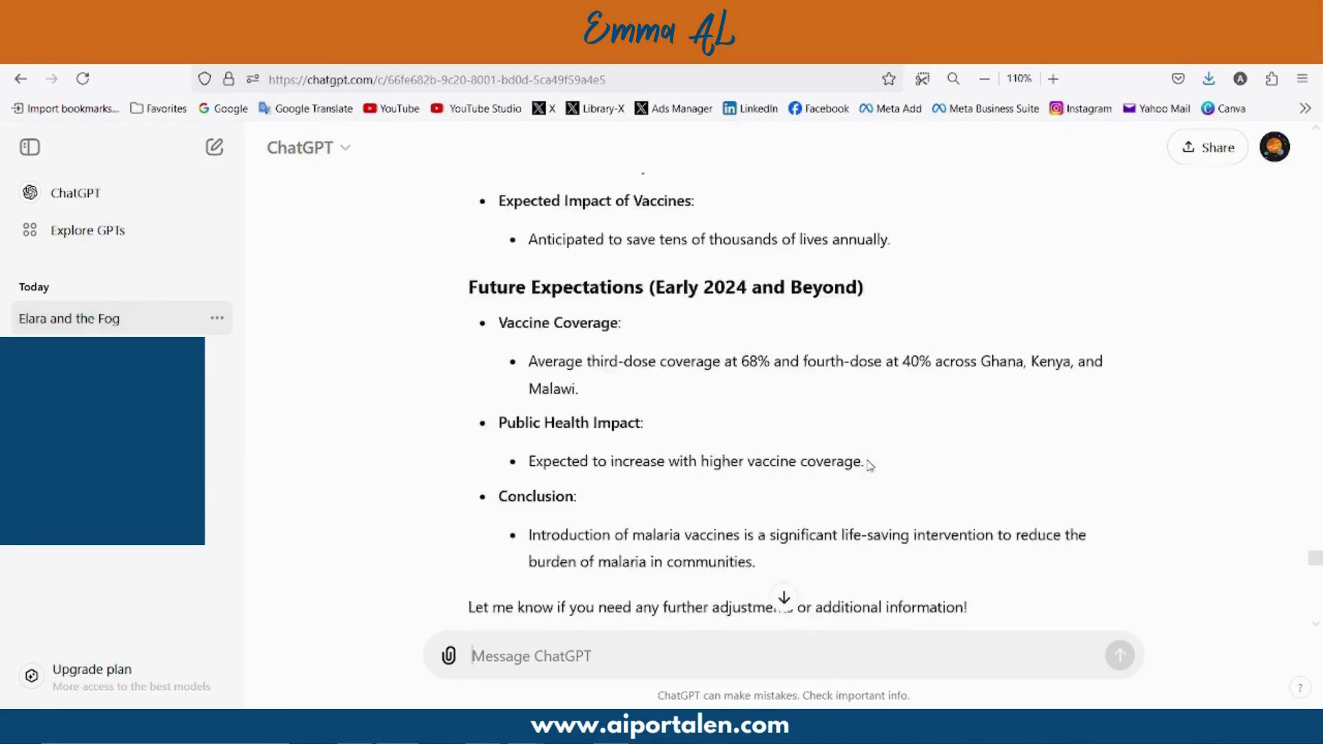
scroll(869, 465, "down", 1)
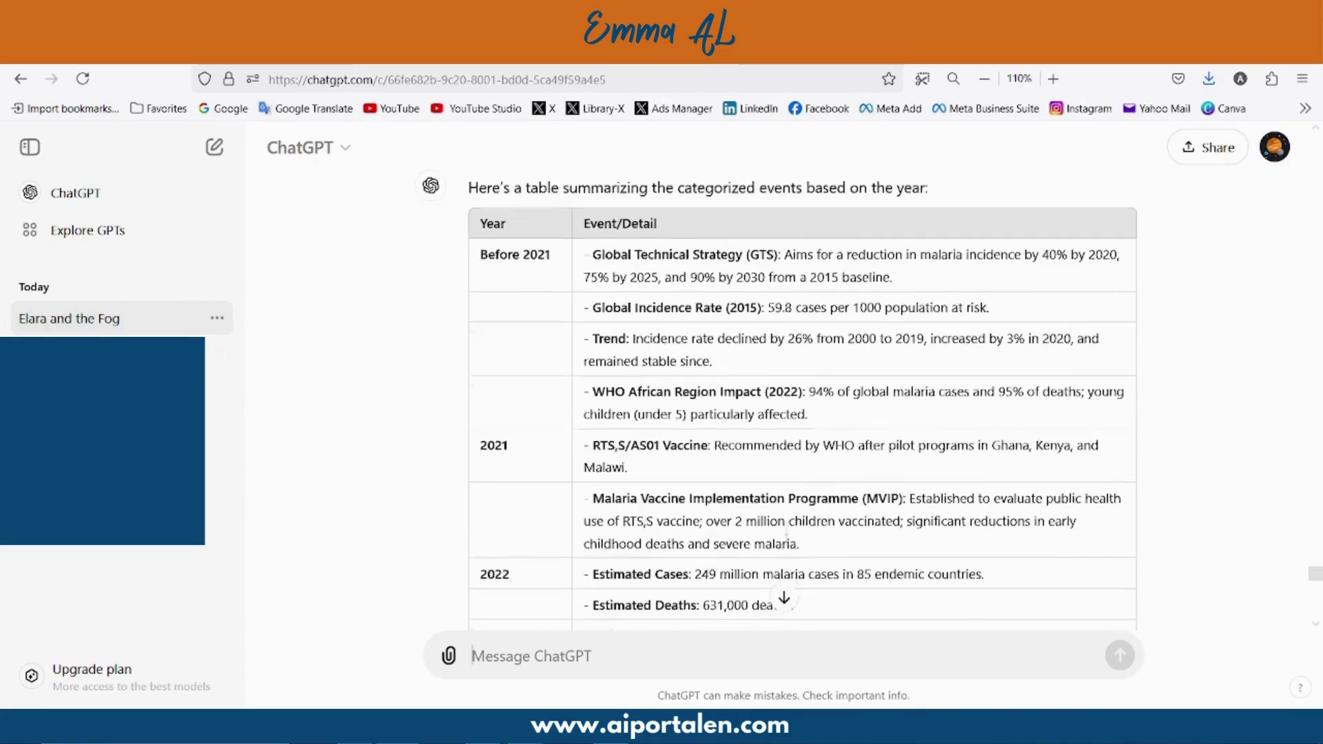
scroll(787, 541, "down", 15)
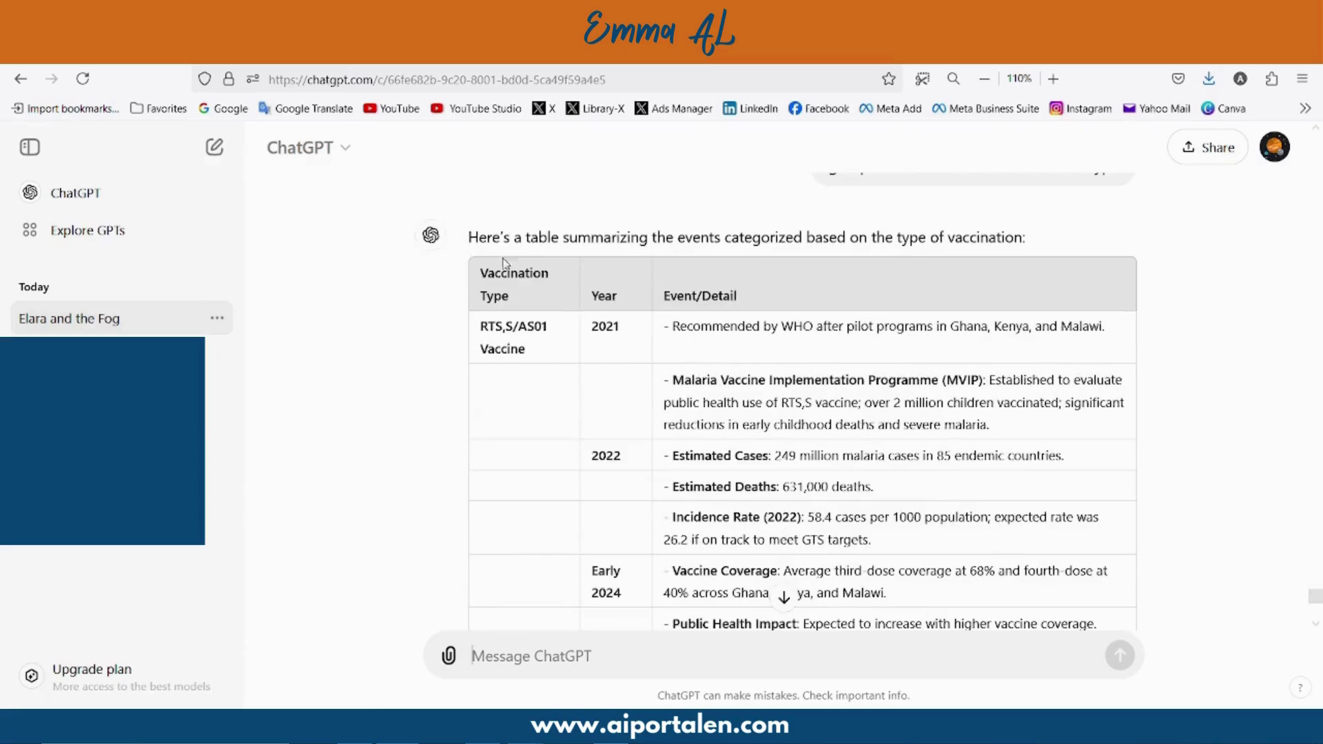
scroll(536, 359, "down", 2)
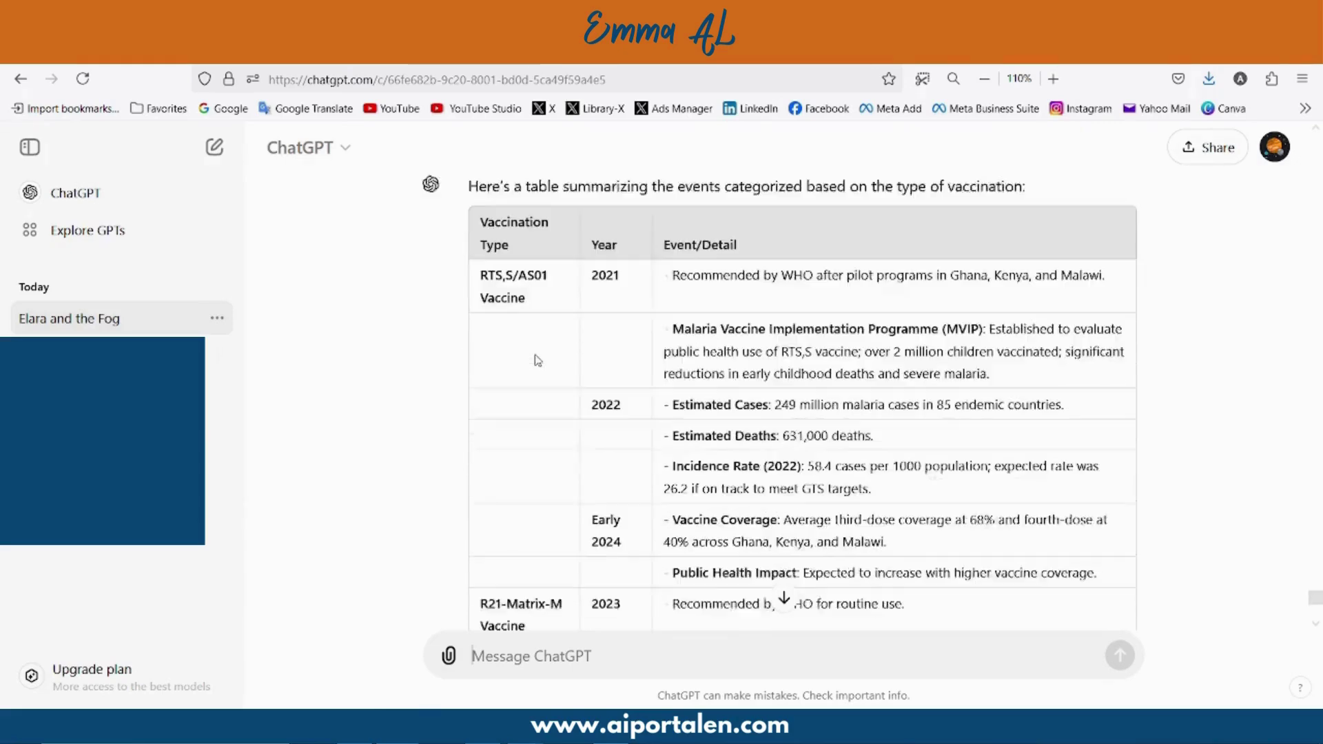
scroll(538, 361, "down", 2)
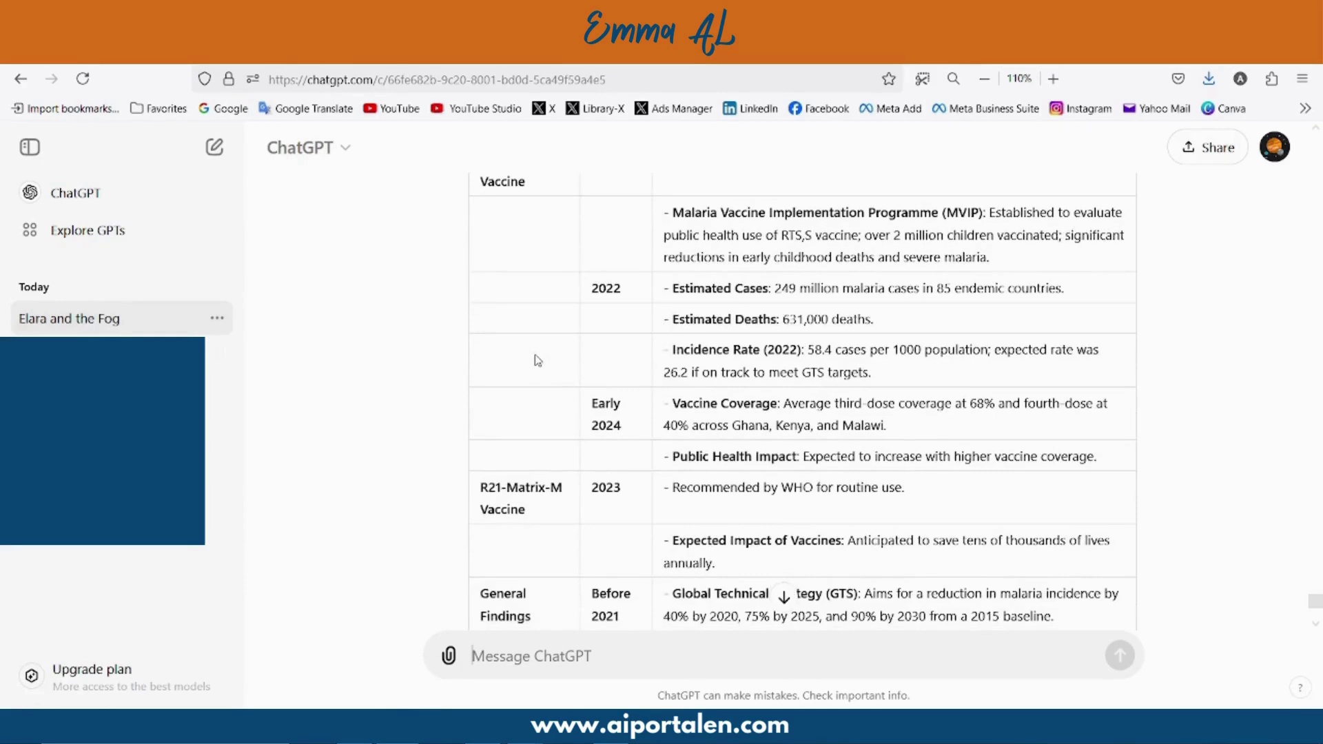
scroll(538, 361, "up", 4)
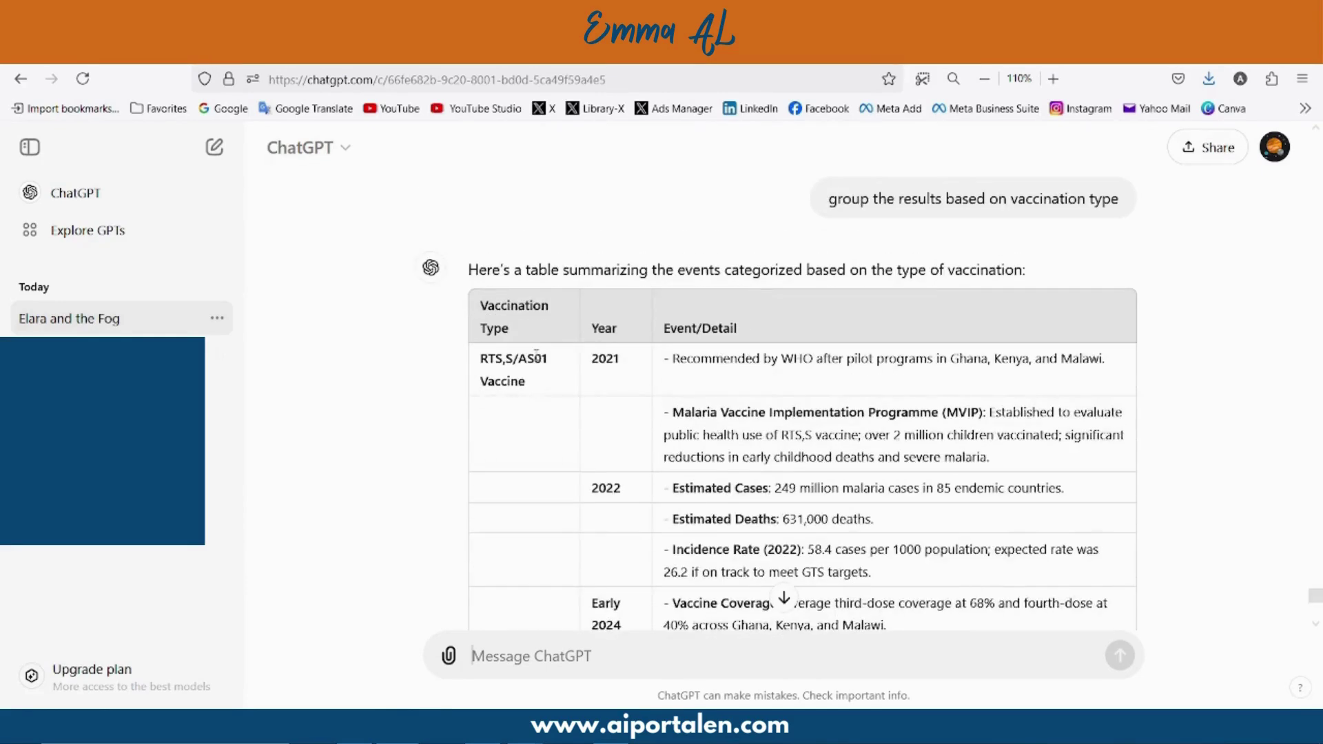
scroll(536, 356, "down", 4)
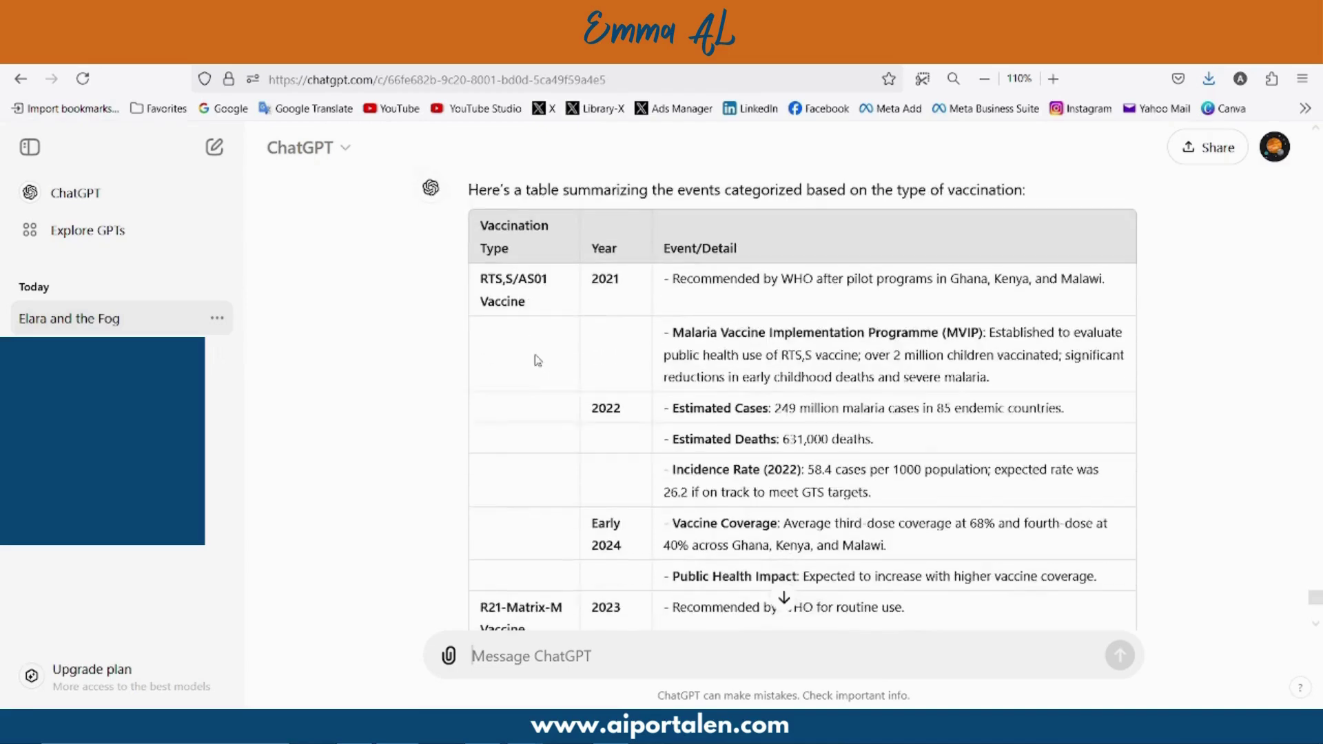
scroll(537, 361, "down", 3)
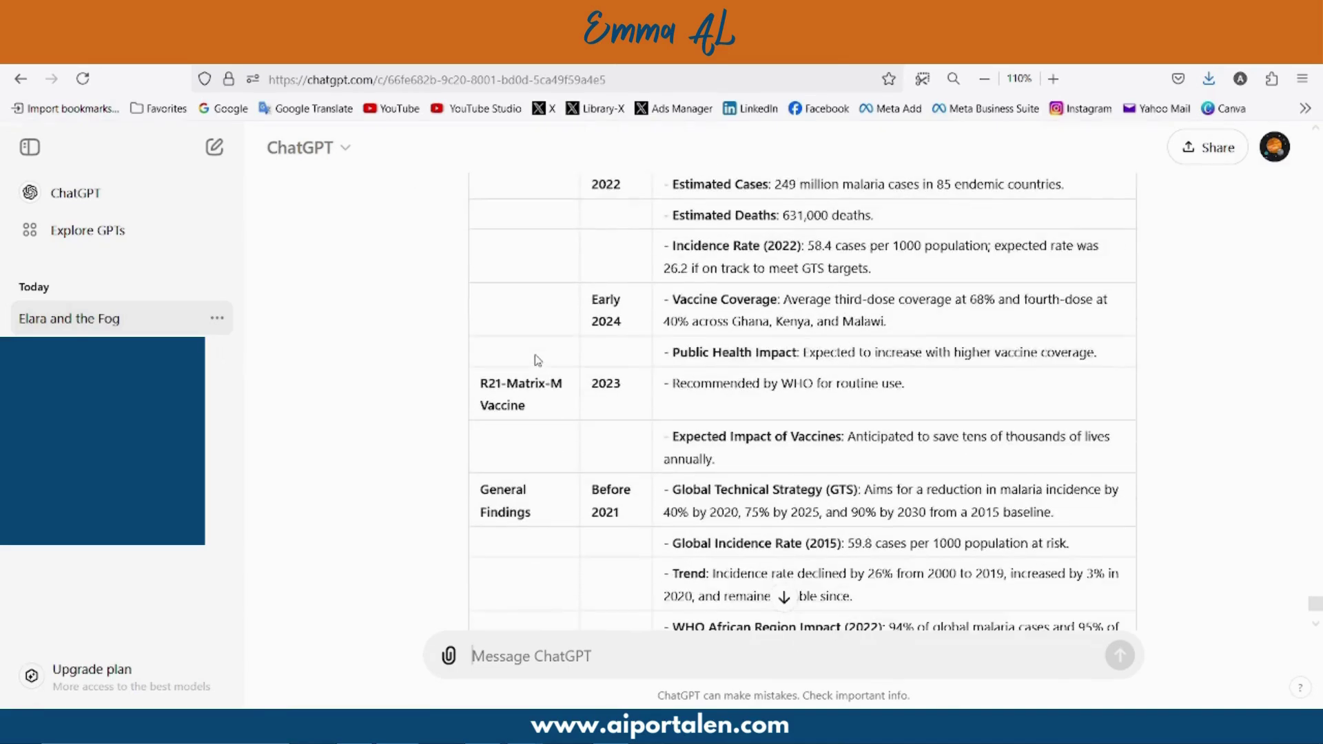
scroll(547, 472, "down", 3)
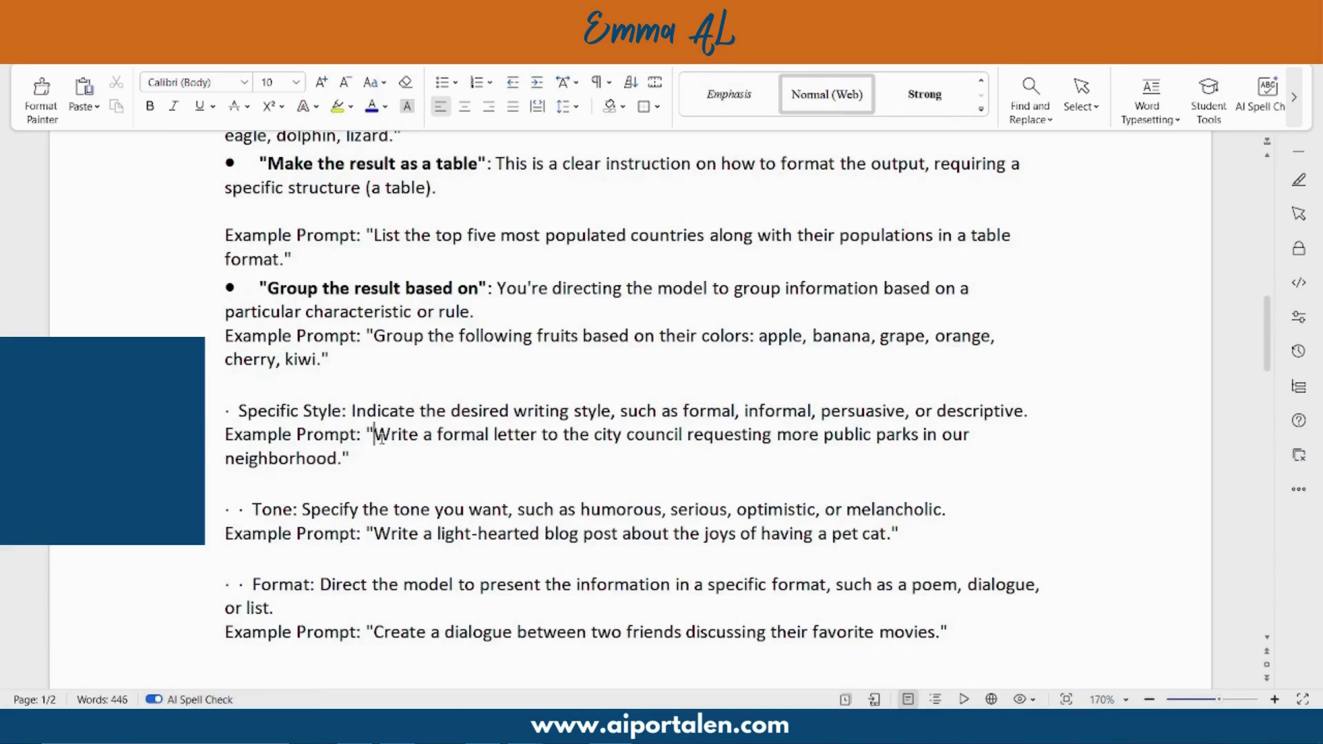
Step: Copy the formal city-council parks letter prompt from WPS Writer into ChatGPT's message box
left_click_drag(381, 438, 345, 288)
key("ctrl+c")
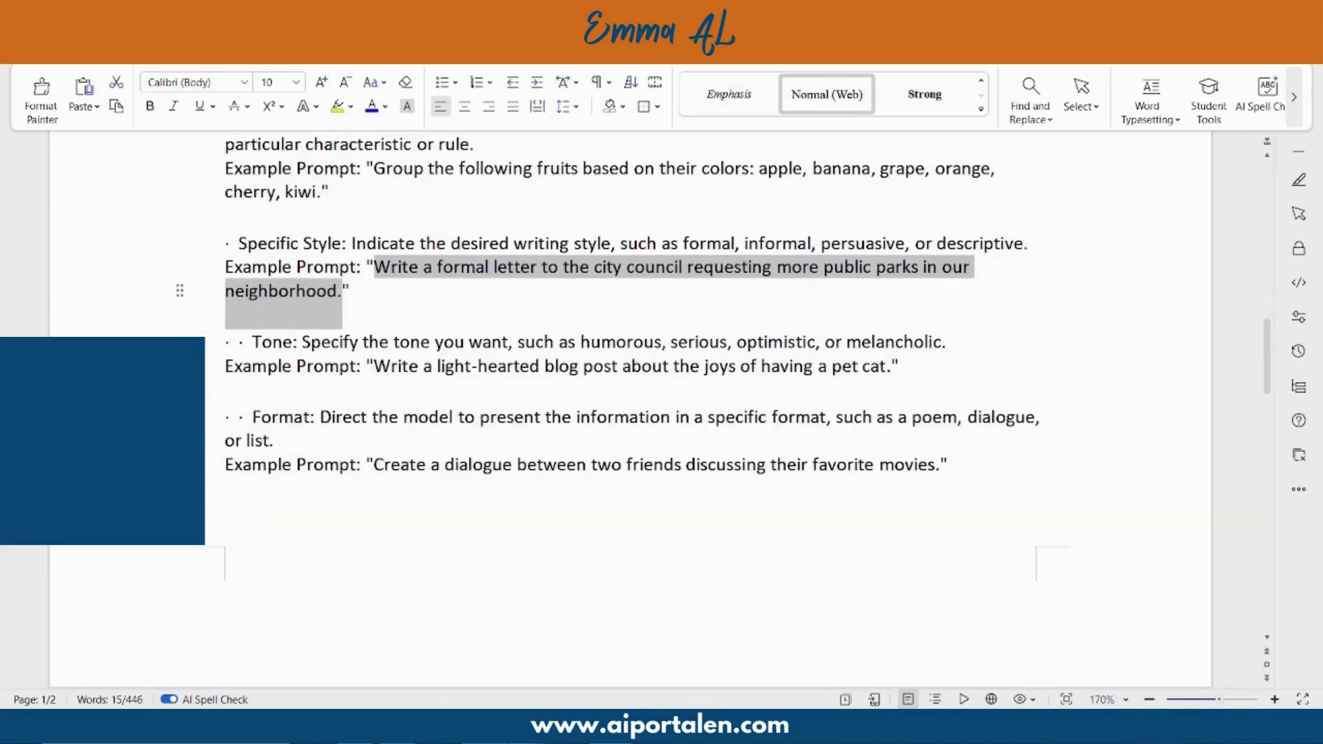
key("alt+Tab")
key("ctrl+v")
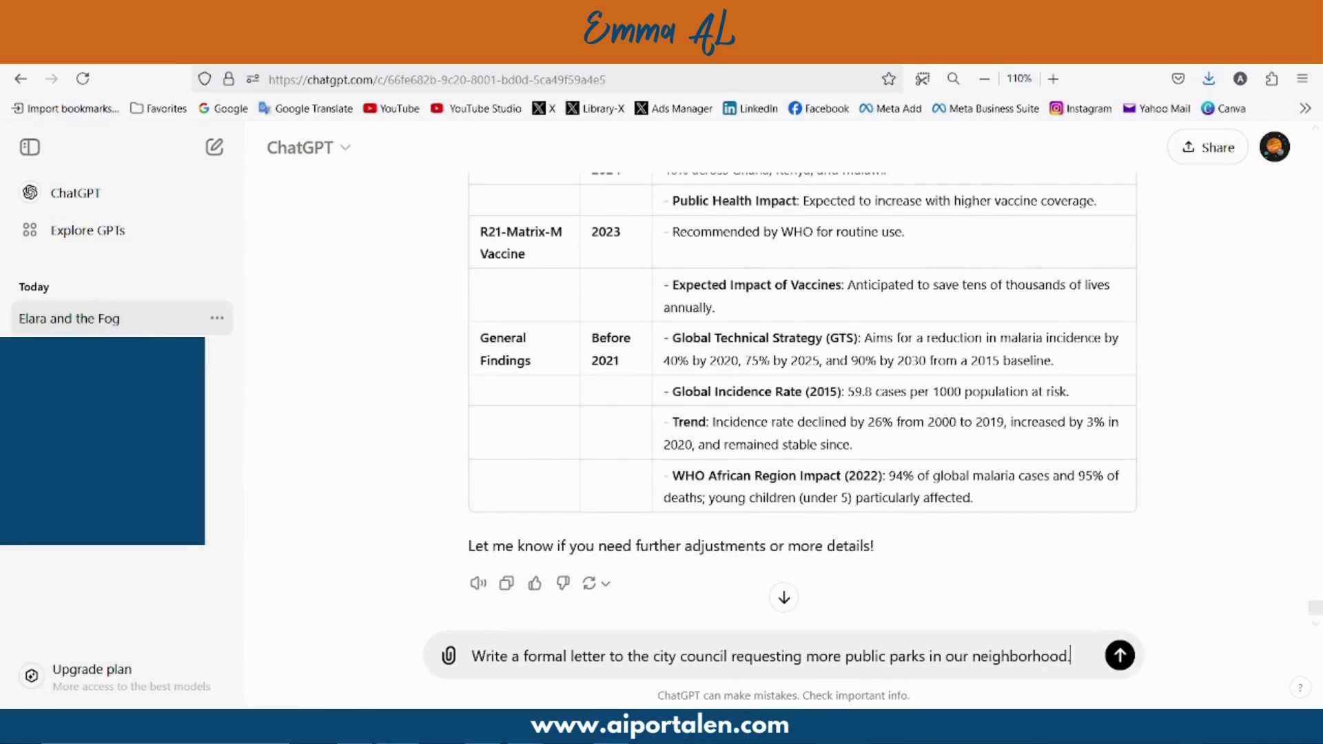
Step: Send the parks letter request, read the generated formal letter, then return to WPS Writer
key("Return")
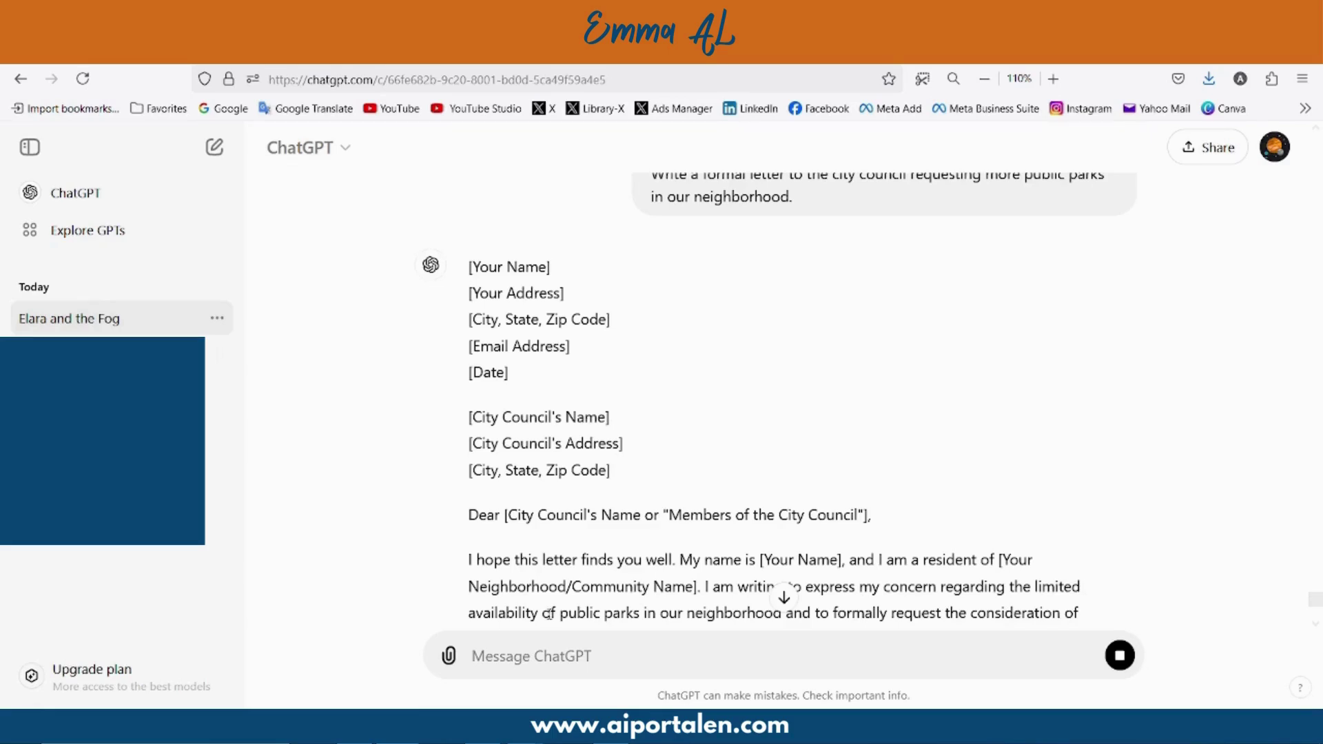
scroll(584, 573, "down", 10)
scroll(585, 574, "down", 4)
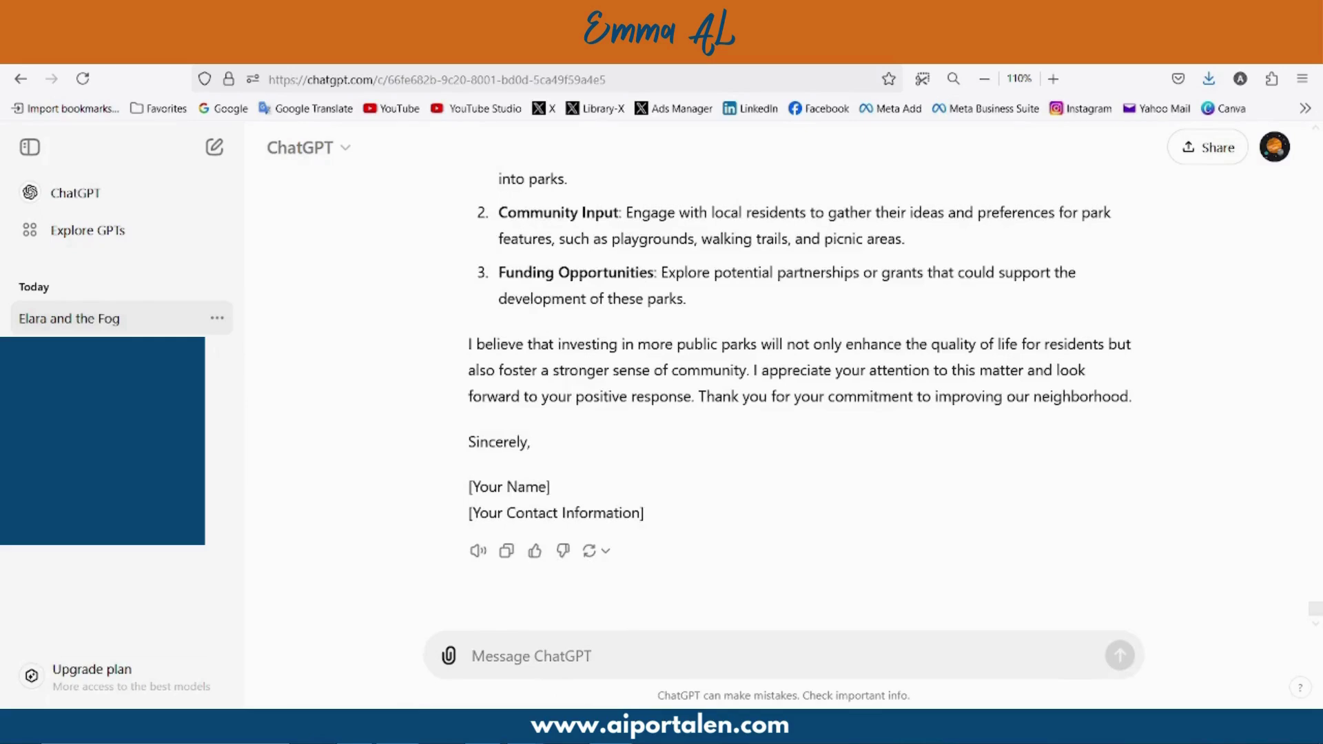
key("alt+Tab")
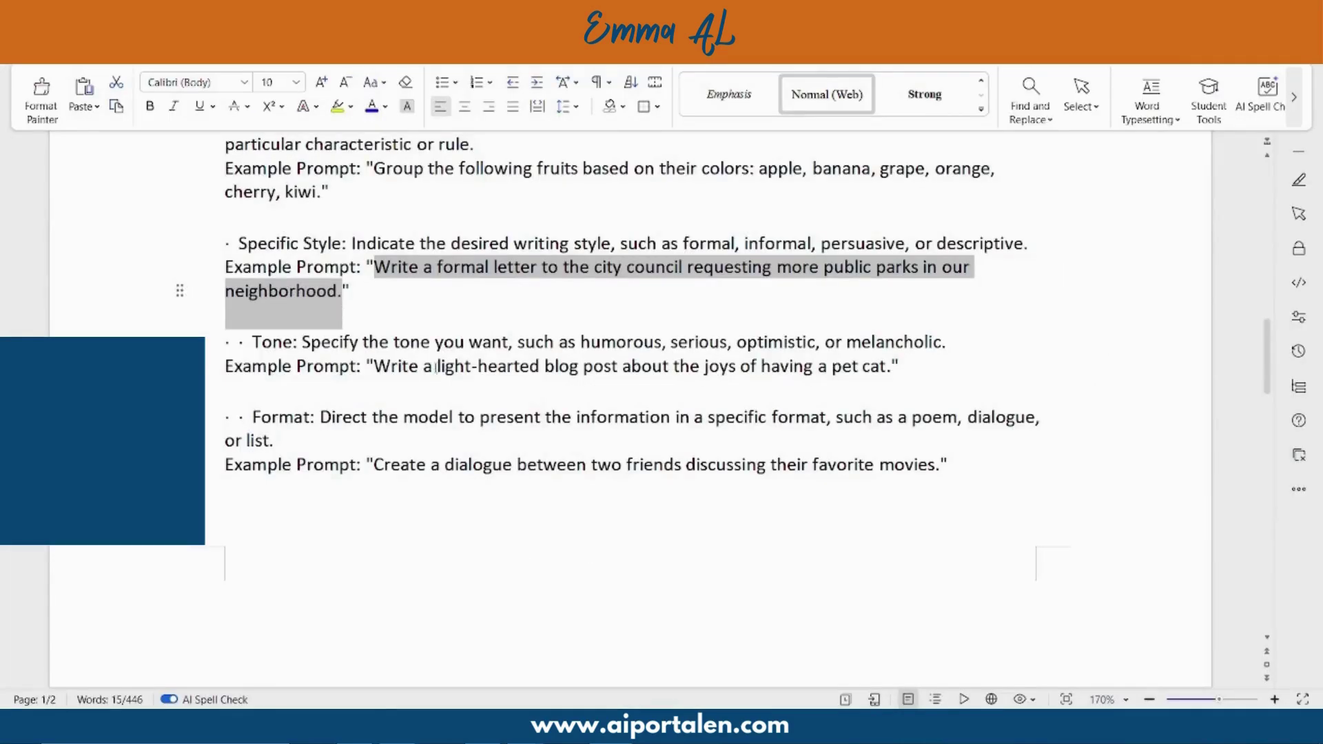
Step: Paste 'Write a light-hearted blog post about the joys of having a pet cat' into ChatGPT
left_click_drag(372, 366, 895, 360)
key("ctrl+c")
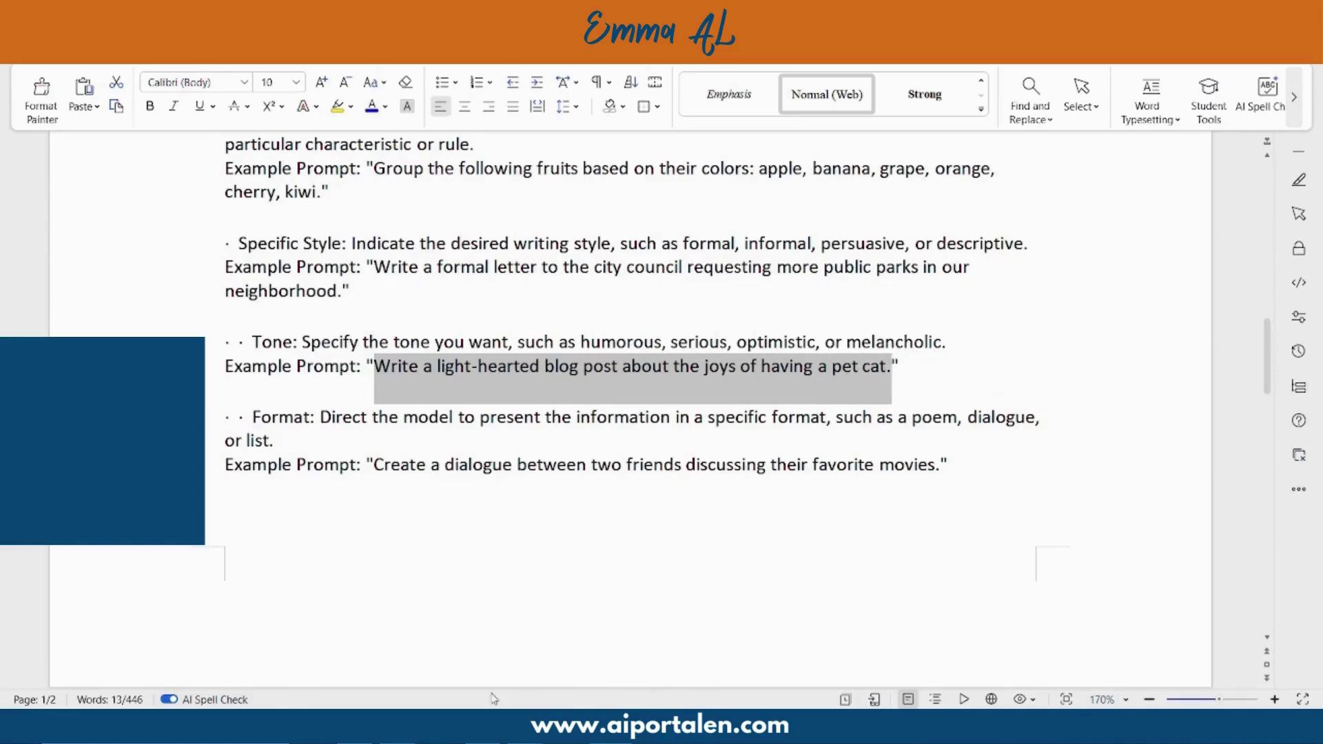
left_click(606, 727)
key("ctrl+v")
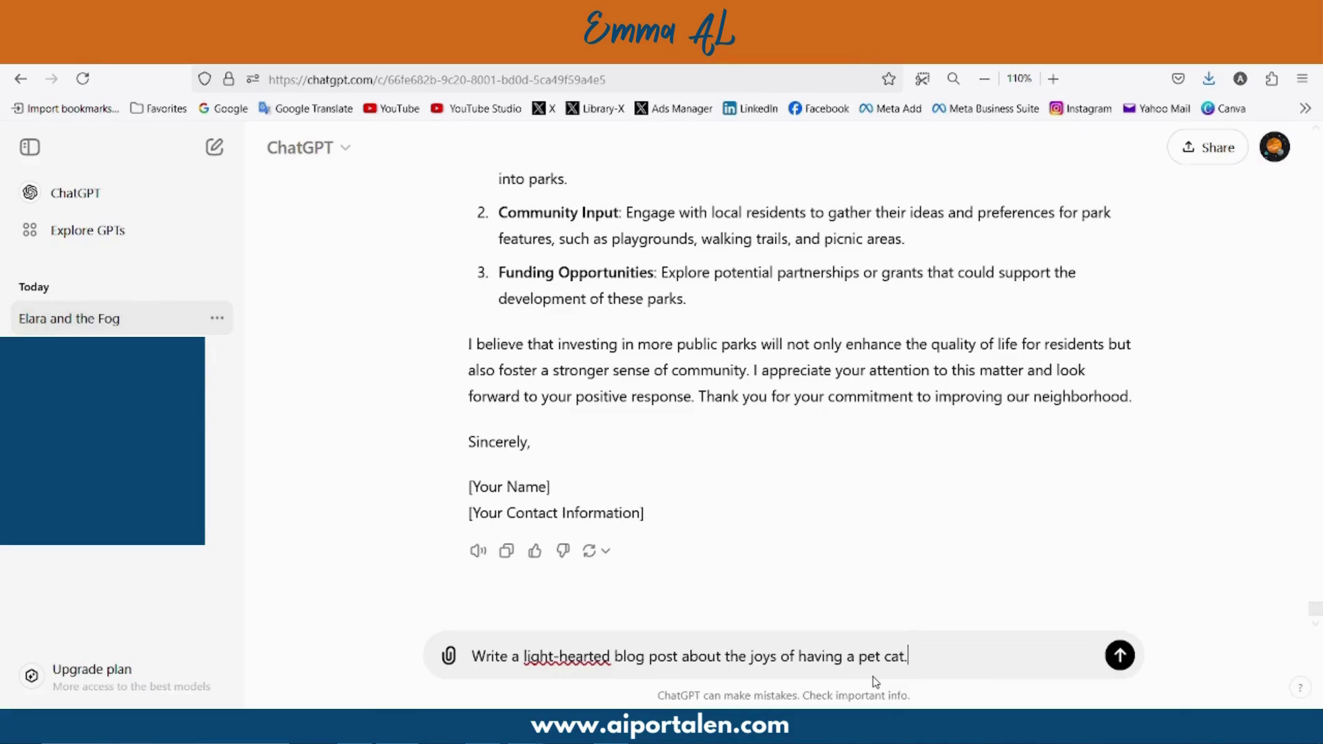
Step: Send the pet cat blog post prompt
key("Return")
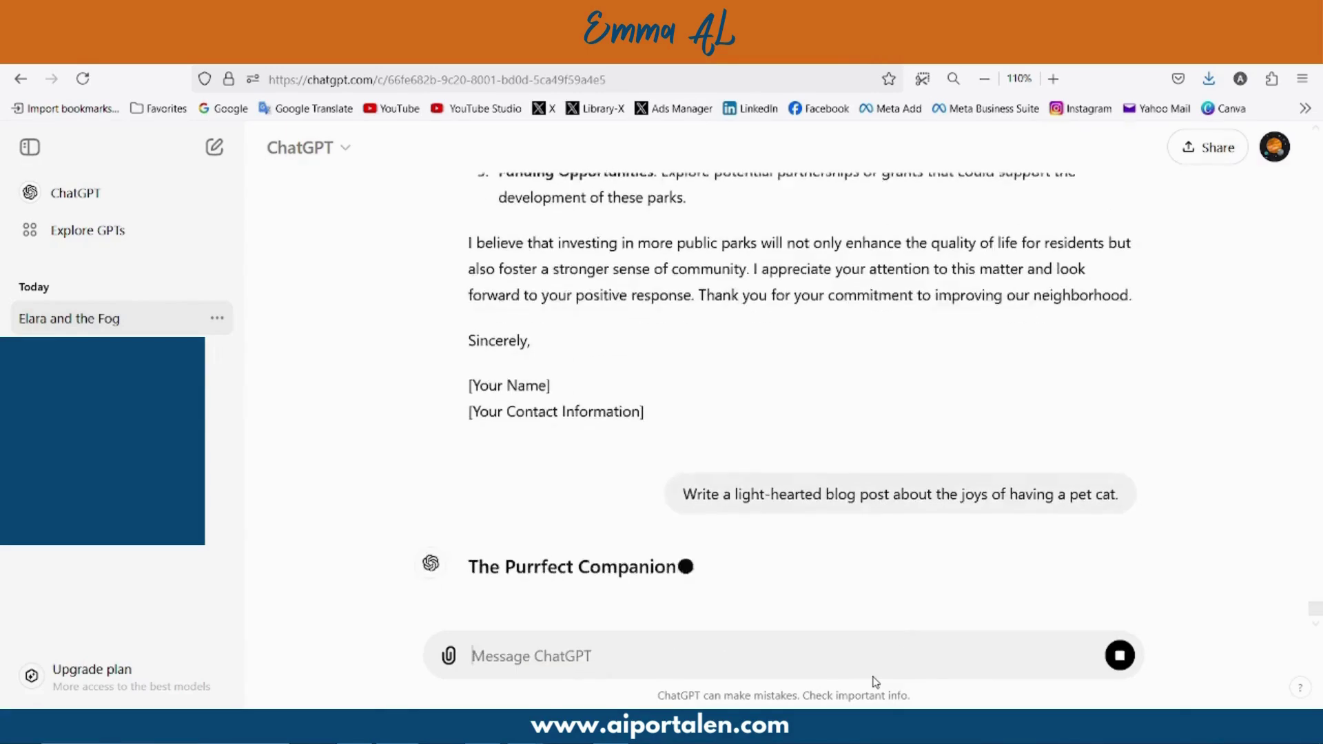